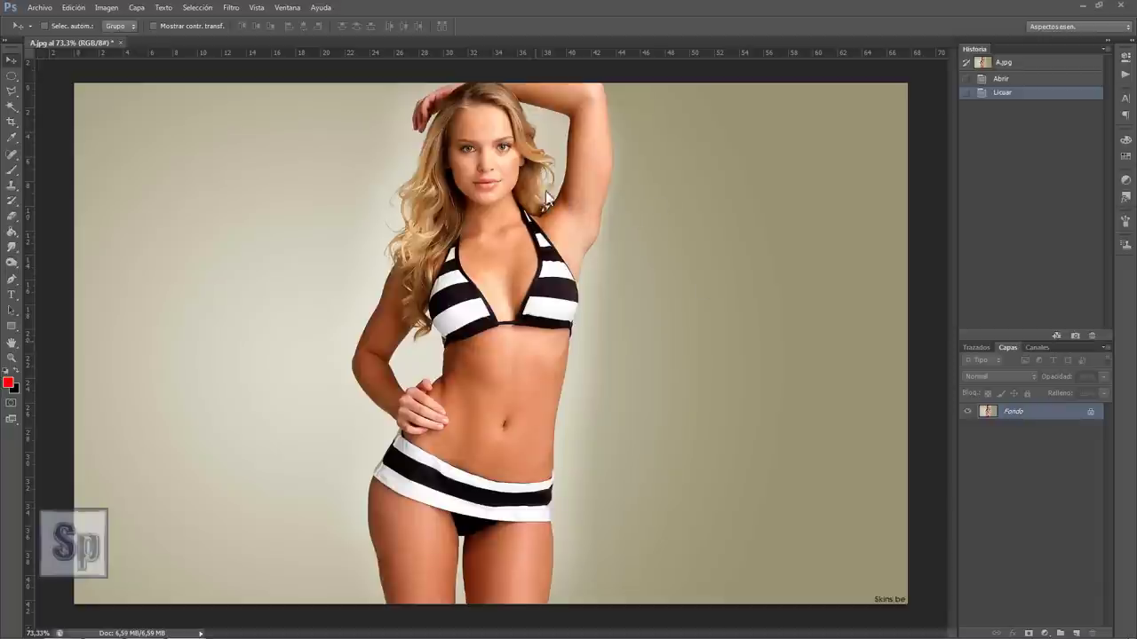
- Open the Filtro (Filter) menu for the A.jpg bikini photo
left_click(230, 8)
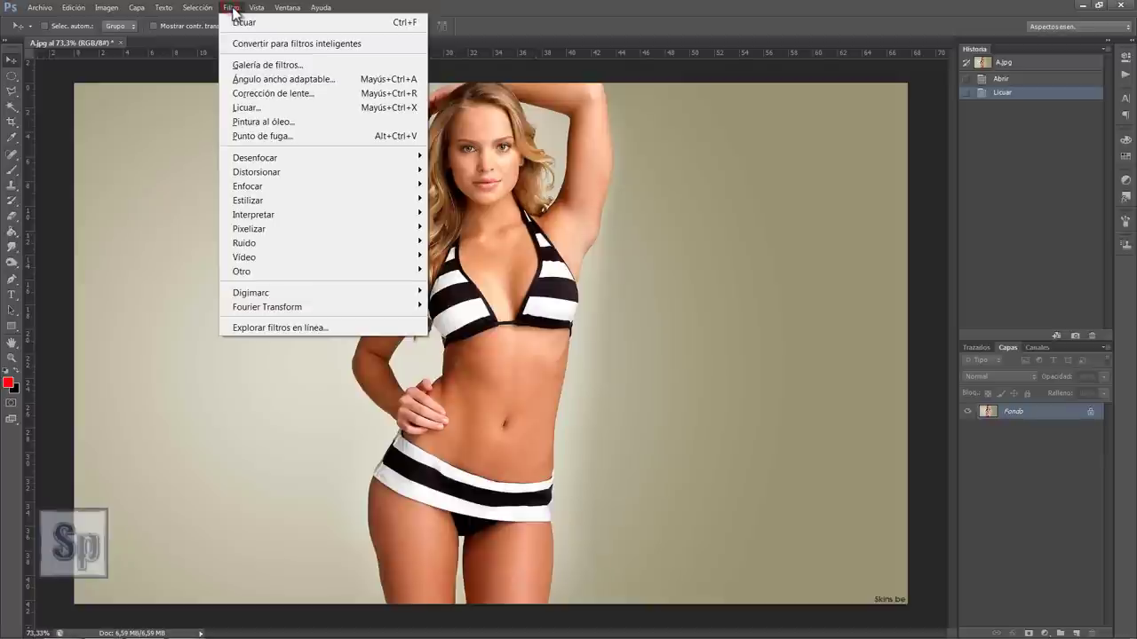
- Choose Filtro > Licuar to open the Liquify dialog on A.jpg
left_click(245, 107)
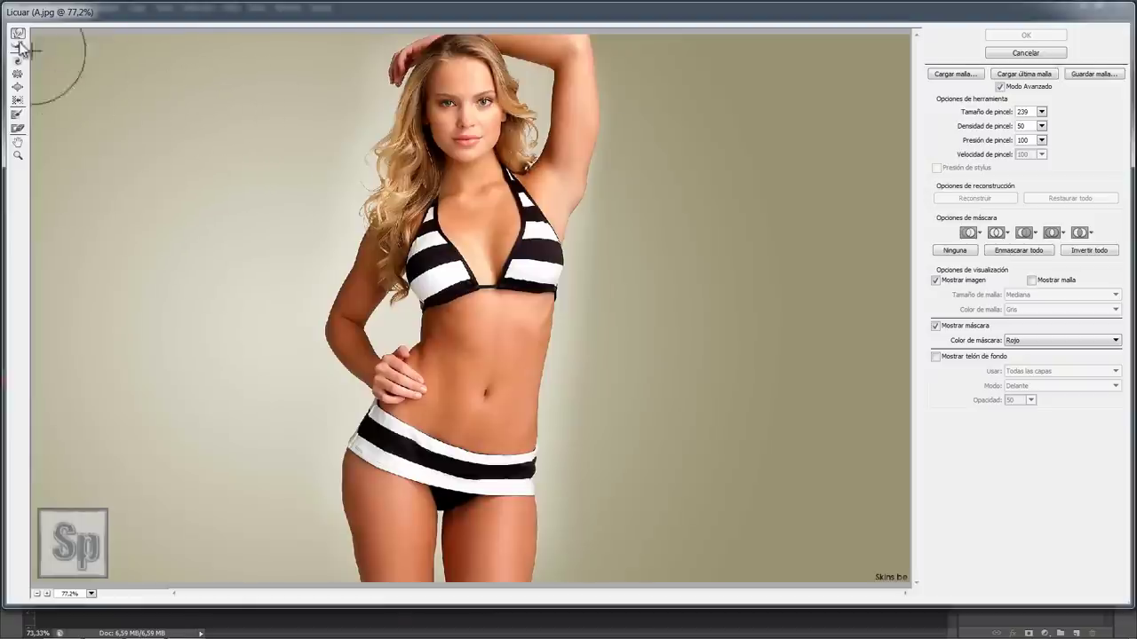
- Select the Forward Warp tool in Liquify, with the brush at 901
left_click(16, 146)
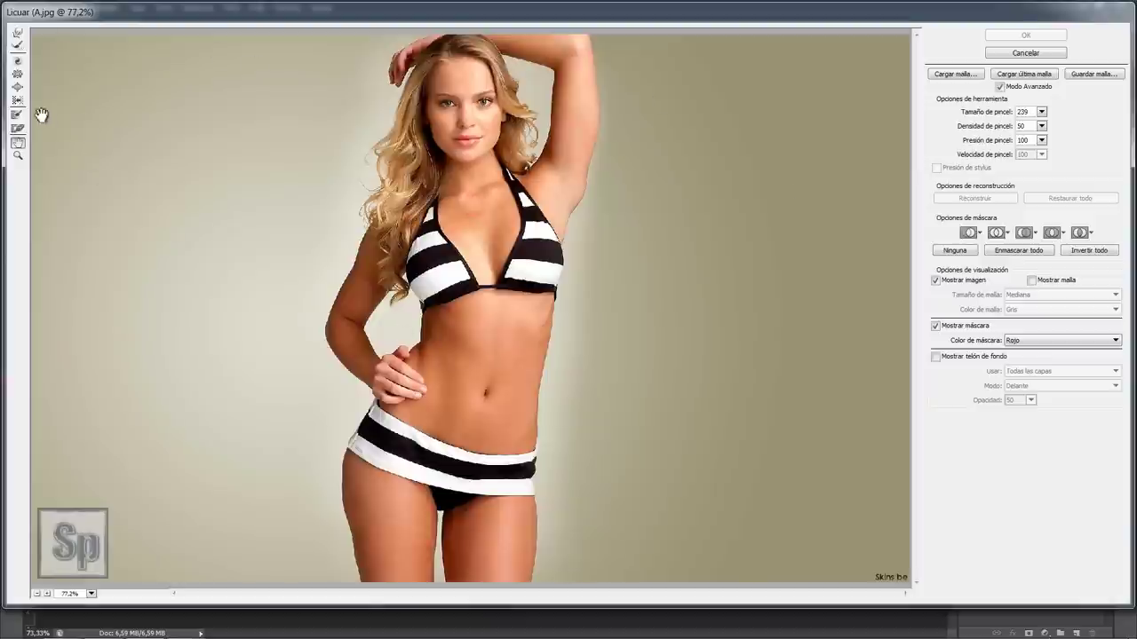
left_click(16, 34)
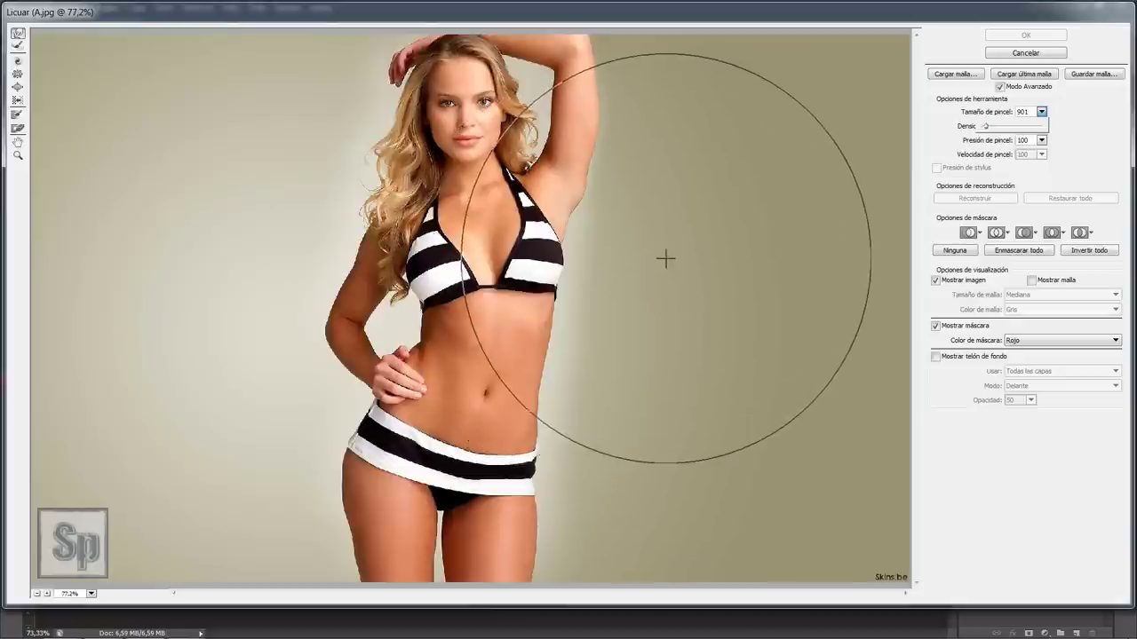
- Resize the warp brush from 901 down to 160 using the bracket keys
key("alt")
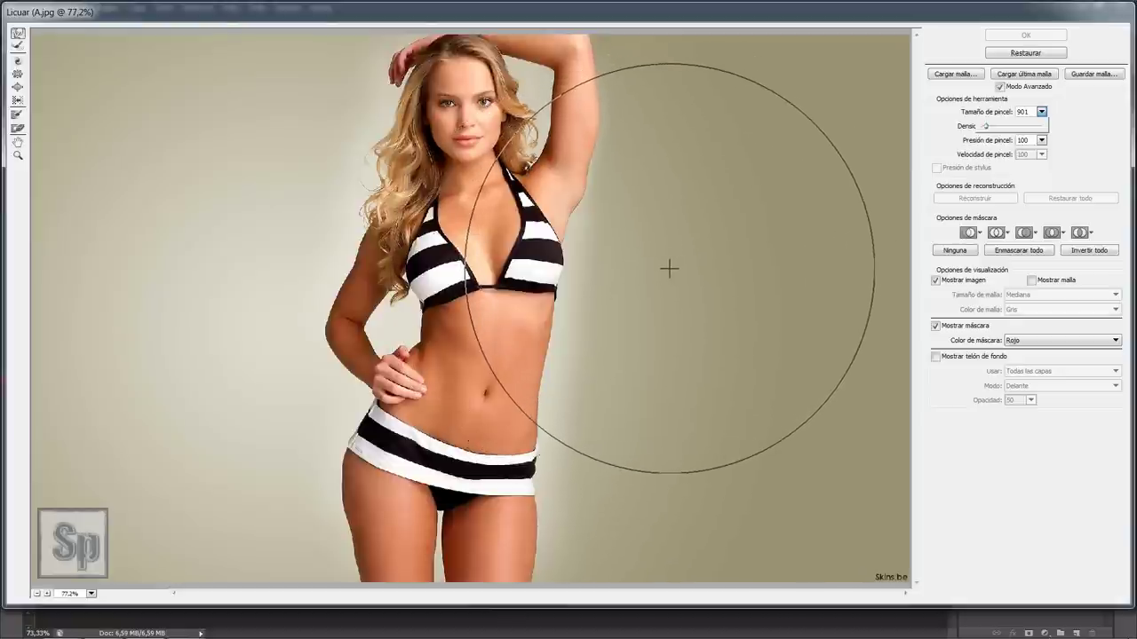
key("bracketright")
key("bracketright")
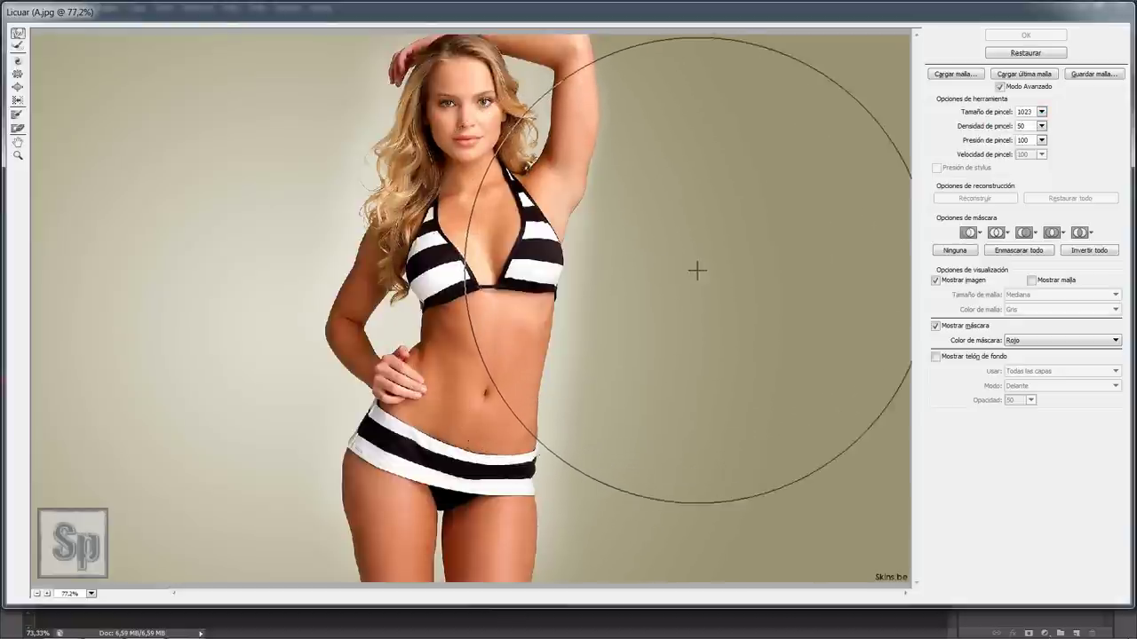
key("bracketleft")
key("bracketleft")
key("bracketleft")
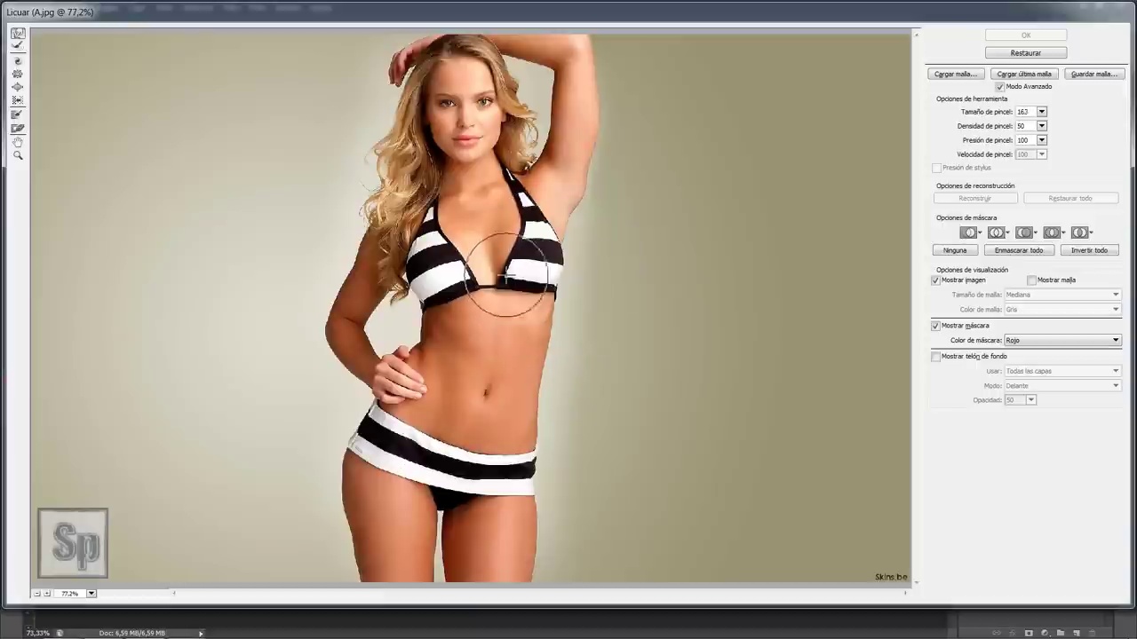
key("bracketleft")
key("bracketleft")
key("bracketleft")
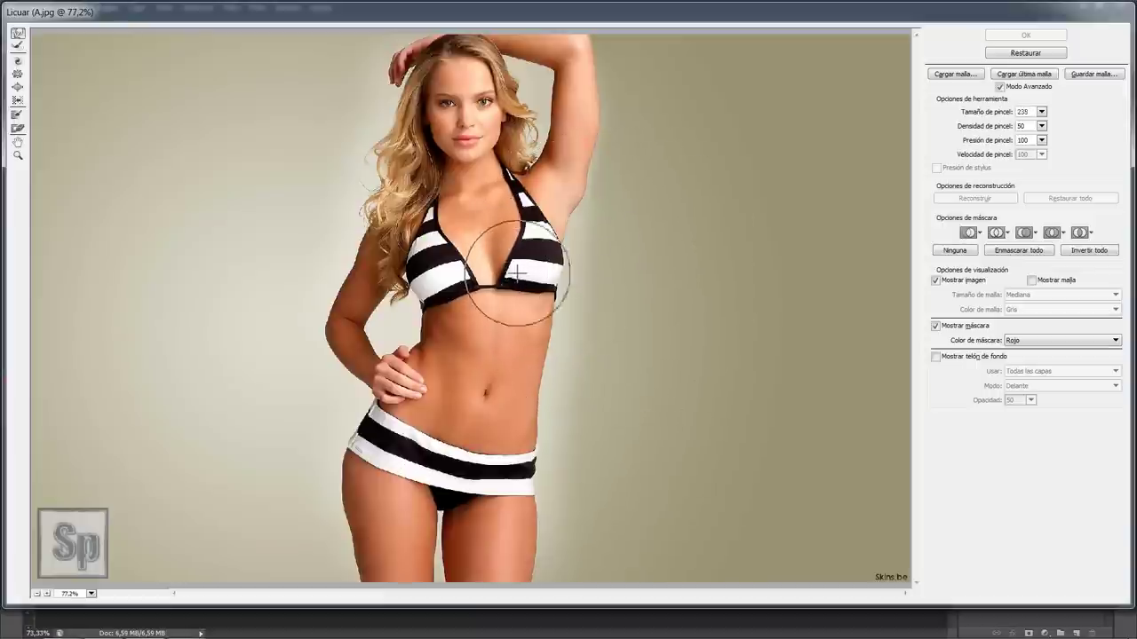
key("bracketright")
key("bracketright")
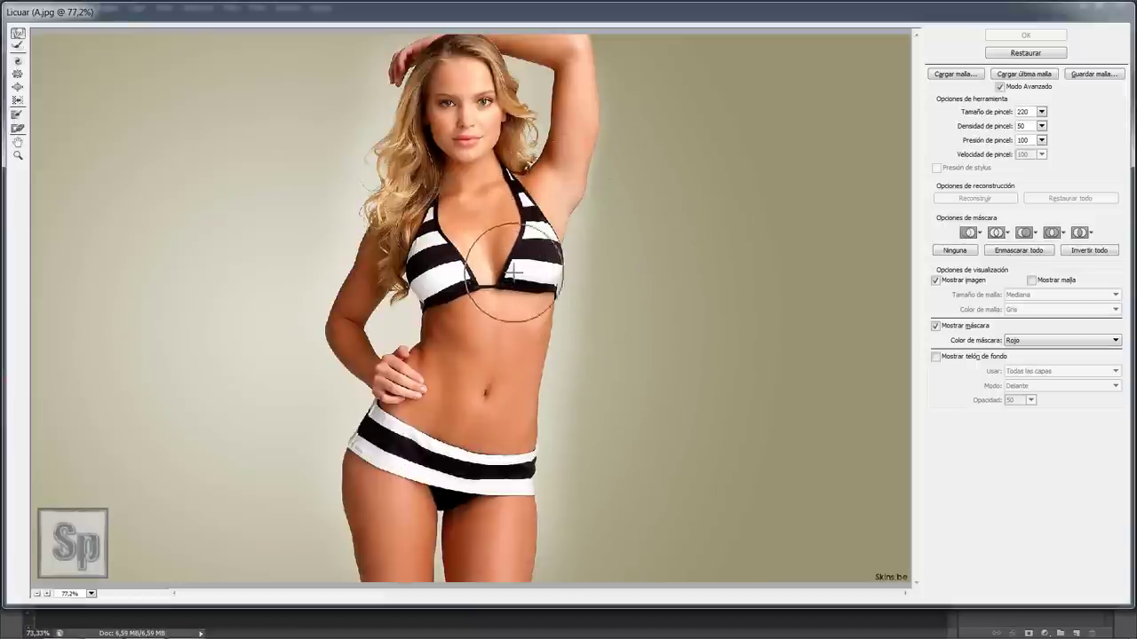
key("bracketleft")
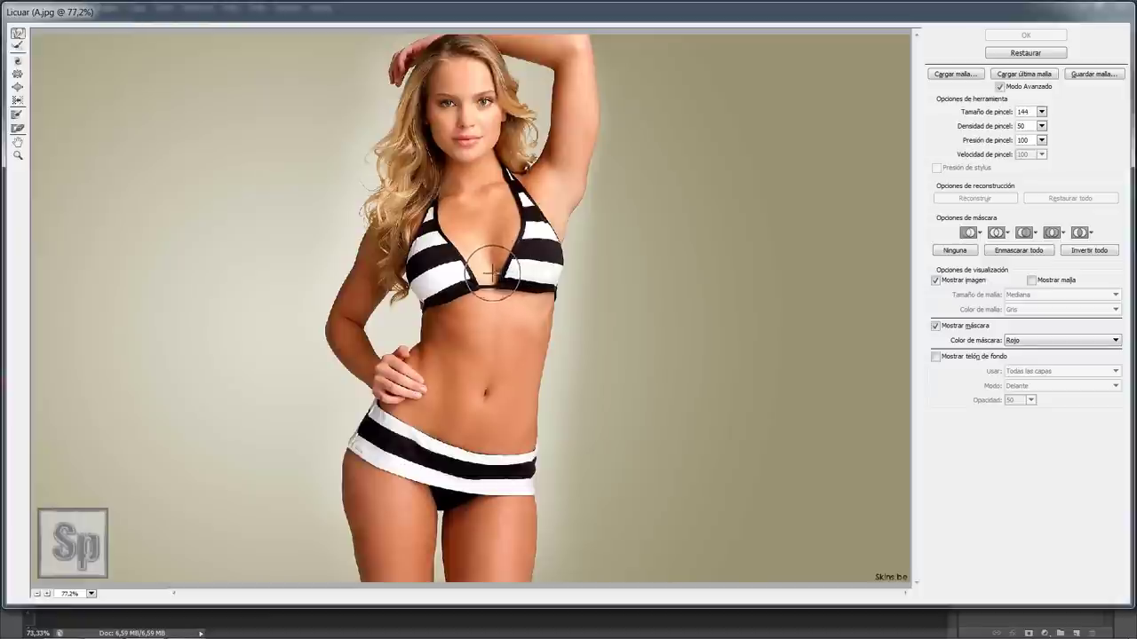
key("bracketleft")
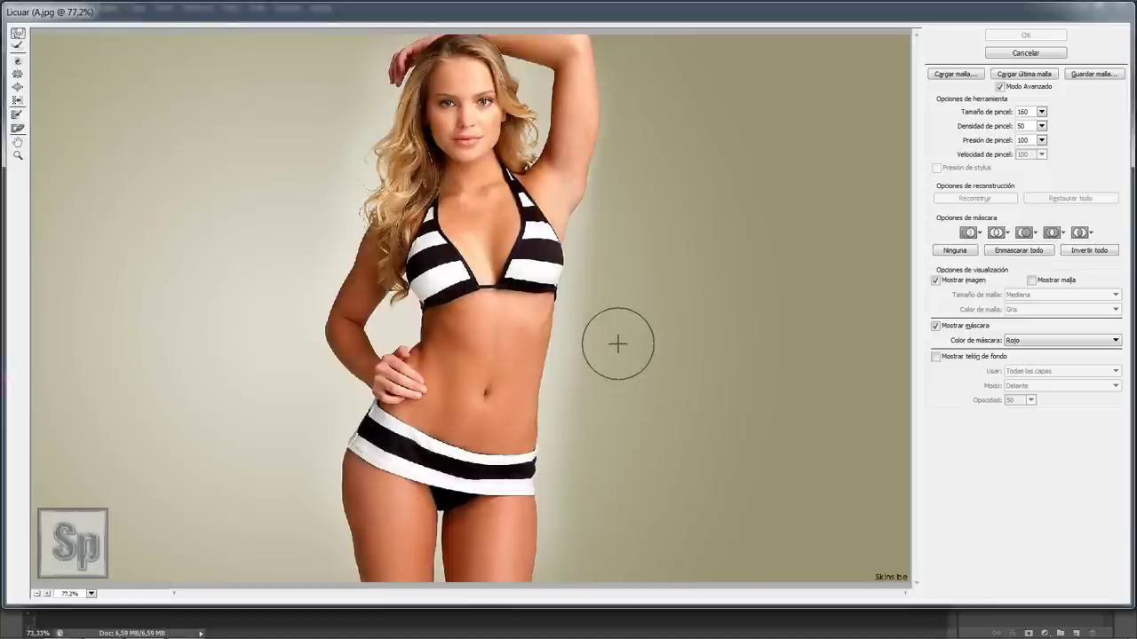
- Enlarge the brush to 308, test-swirl the head and upper body, then Restore All
mouse_move(527, 315)
left_mouse_down()
mouse_move(582, 311)
mouse_move(432, 305)
mouse_move(368, 375)
mouse_move(609, 347)
mouse_move(504, 434)
mouse_move(494, 483)
mouse_move(649, 432)
mouse_move(507, 418)
mouse_move(496, 344)
mouse_move(541, 241)
mouse_move(381, 231)
mouse_move(622, 267)
mouse_move(645, 231)
mouse_move(648, 254)
left_mouse_up()
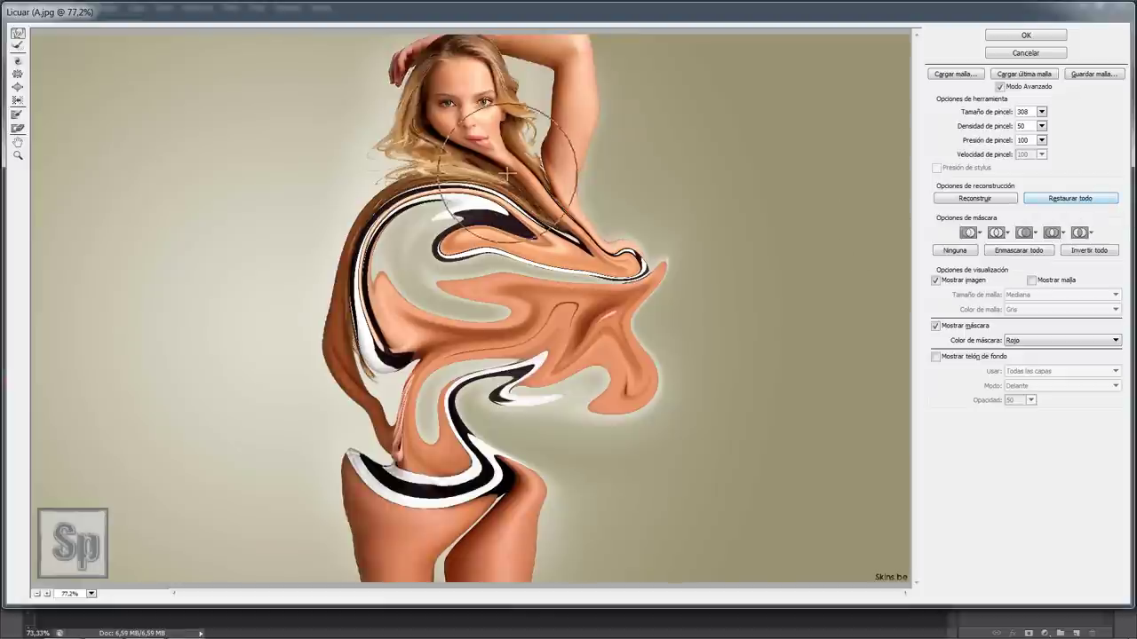
left_click_drag(568, 124, 252, 539)
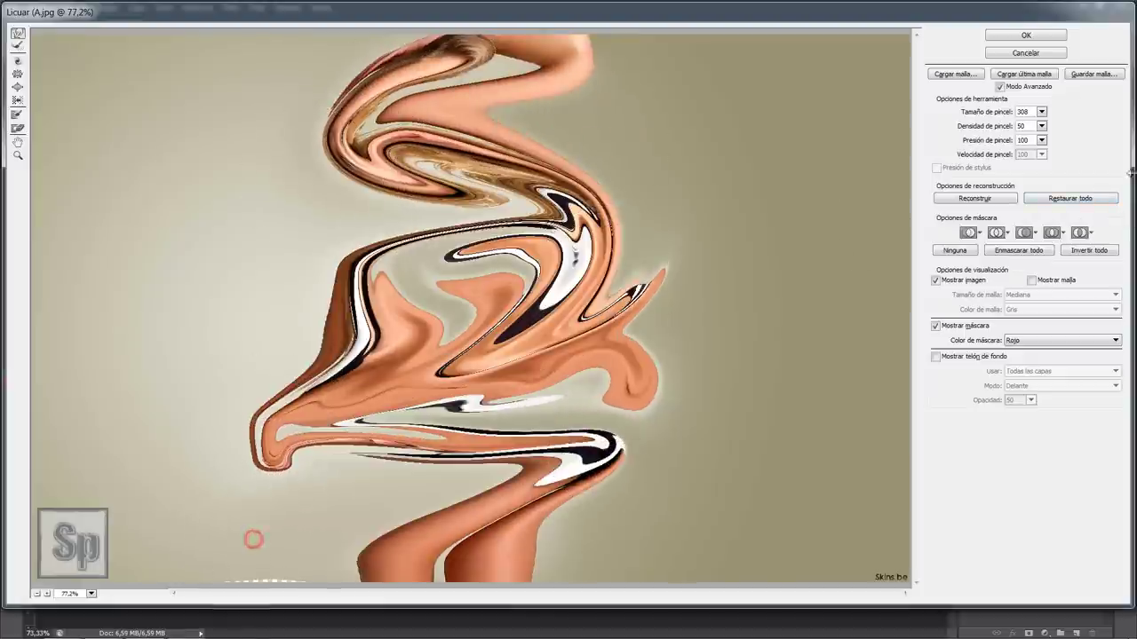
left_click(1071, 198)
- Test torso and hip swirls, undoing them, keeping only the bikini top pushed sideways
mouse_move(480, 214)
left_mouse_down()
mouse_move(609, 279)
mouse_move(417, 495)
mouse_move(640, 417)
left_mouse_up()
key("ctrl+z")
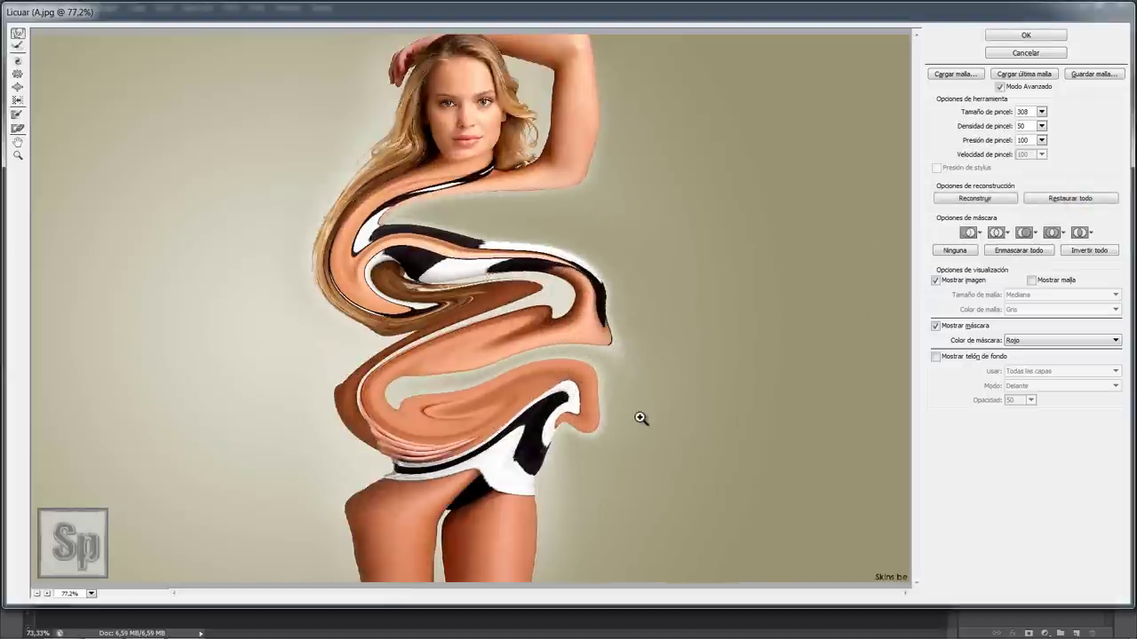
mouse_move(658, 355)
left_mouse_down()
mouse_move(447, 222)
mouse_move(469, 266)
left_mouse_up()
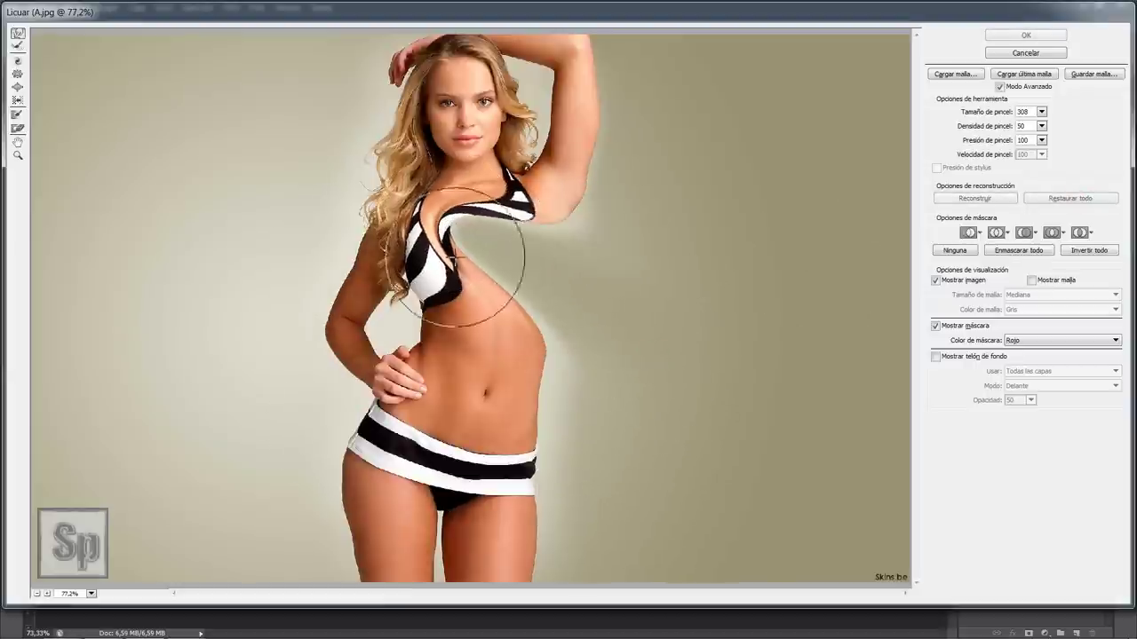
mouse_move(647, 477)
left_mouse_down()
mouse_move(274, 474)
mouse_move(284, 419)
left_mouse_up()
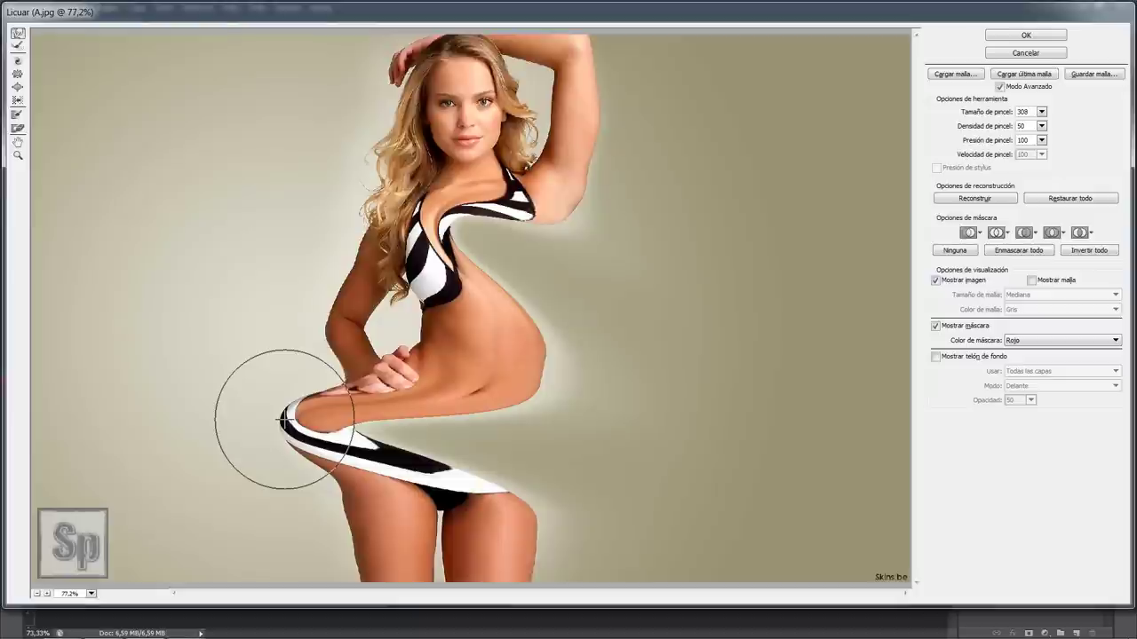
key("ctrl+z")
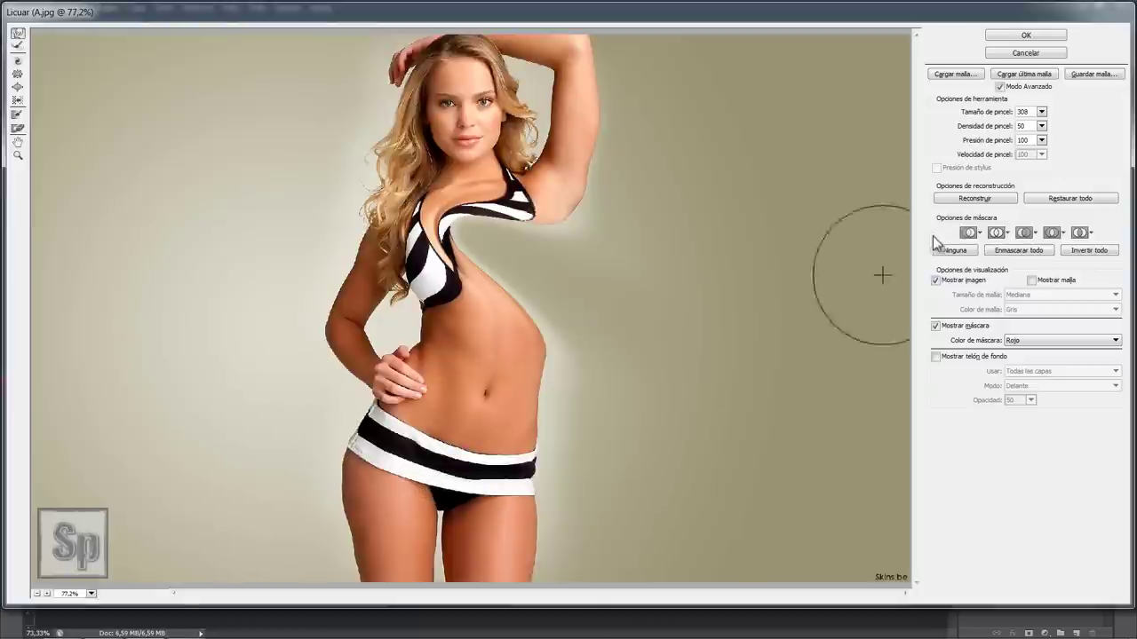
- Restore All to the original photo and set the warp brush to 197
left_click(1078, 199)
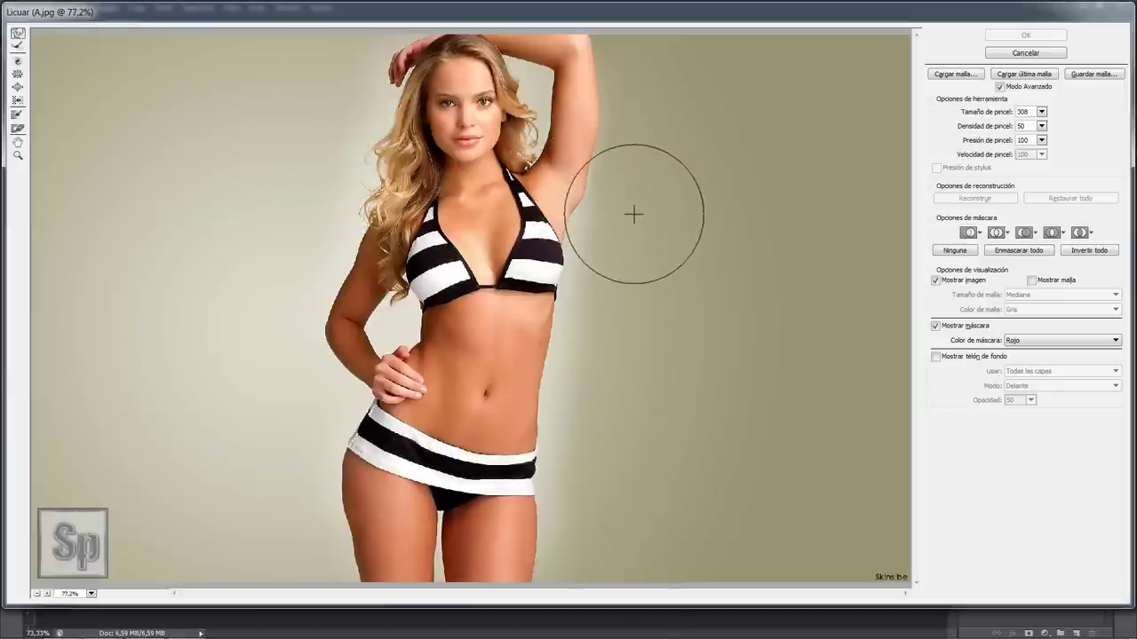
key("bracketleft")
key("bracketleft")
key("bracketleft")
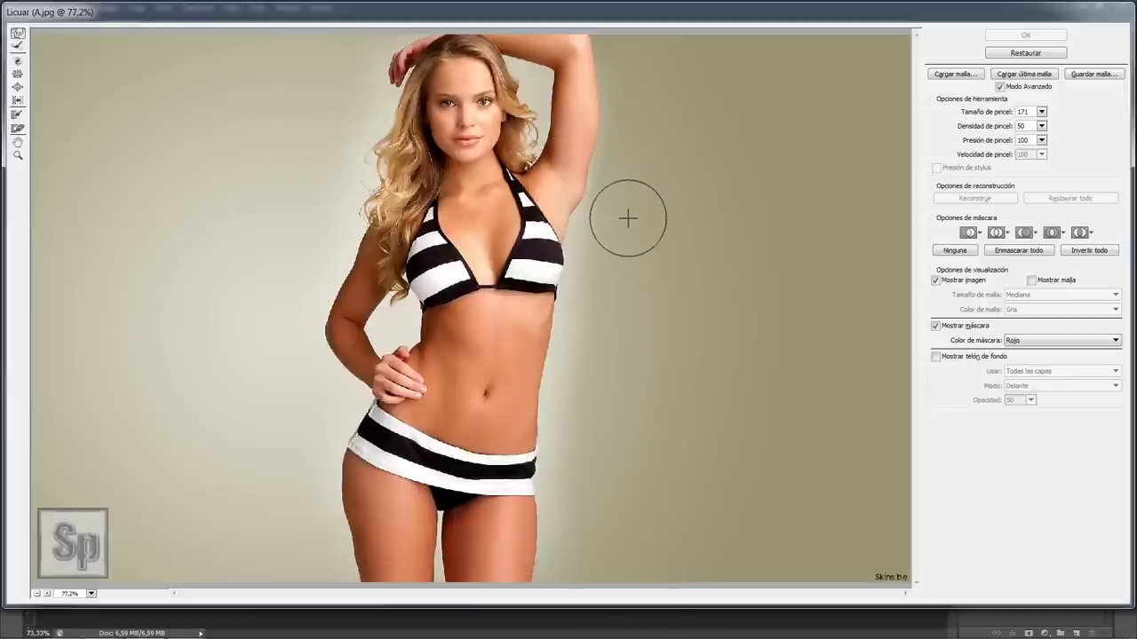
key("bracketright")
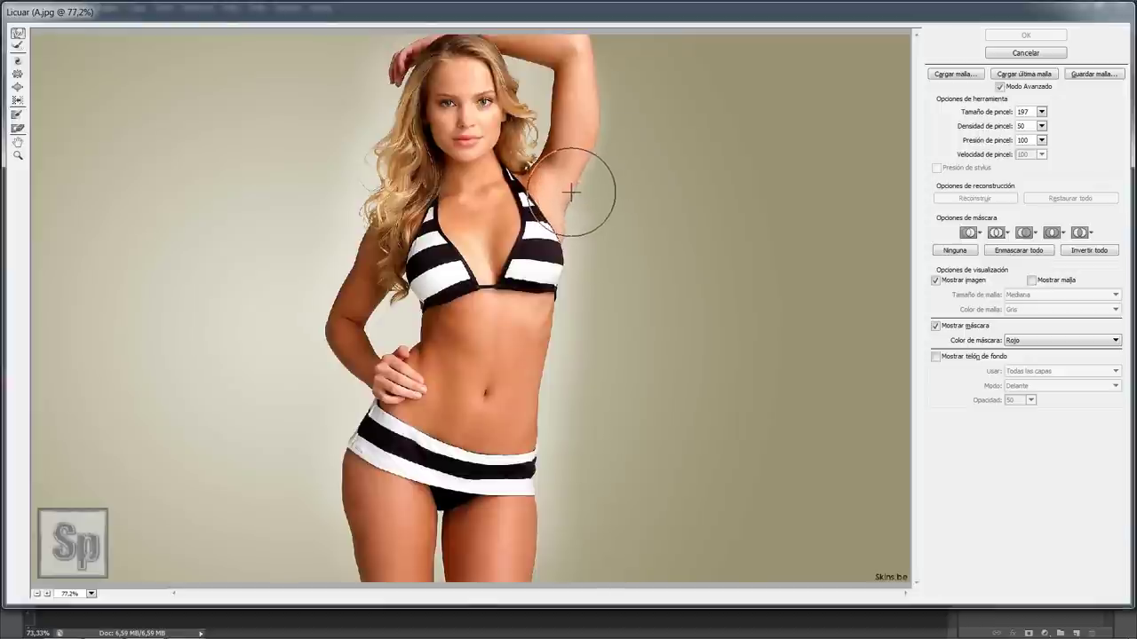
- Nudge and refine the armpit edge inward with the forward warp
left_click_drag(570, 192, 584, 169)
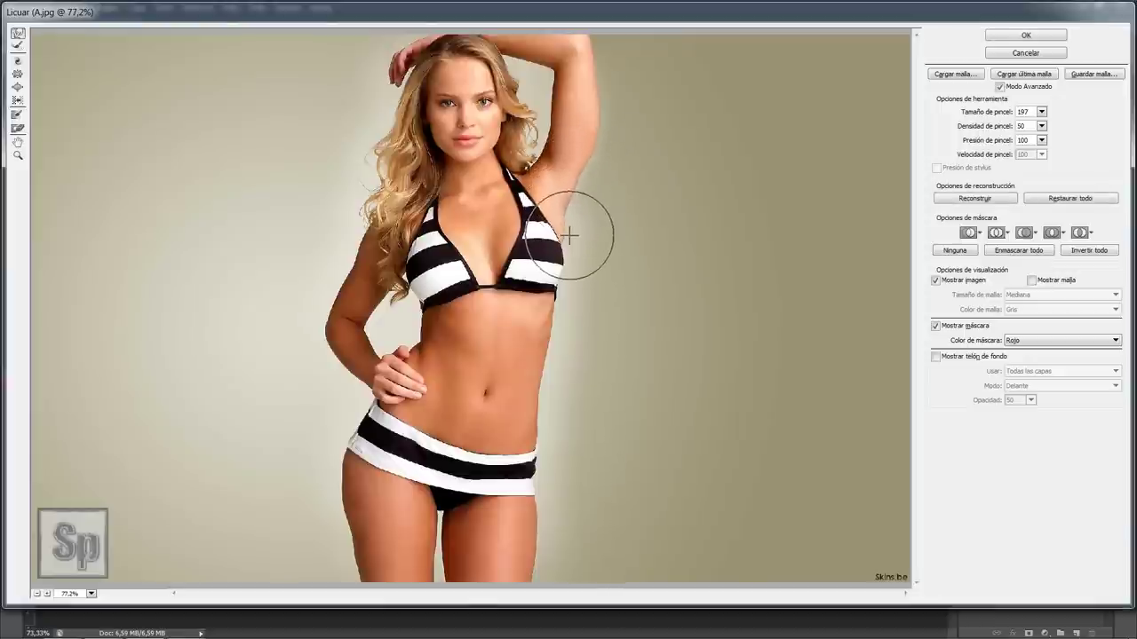
left_click_drag(575, 233, 607, 208)
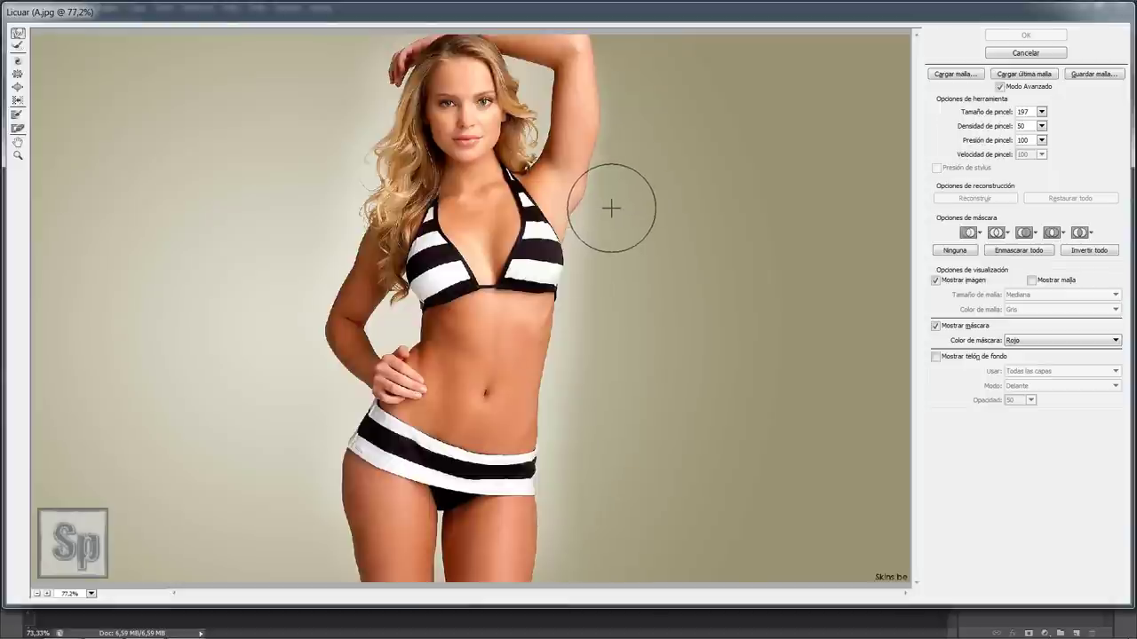
mouse_move(611, 208)
left_mouse_down()
mouse_move(599, 203)
mouse_move(625, 215)
left_mouse_up()
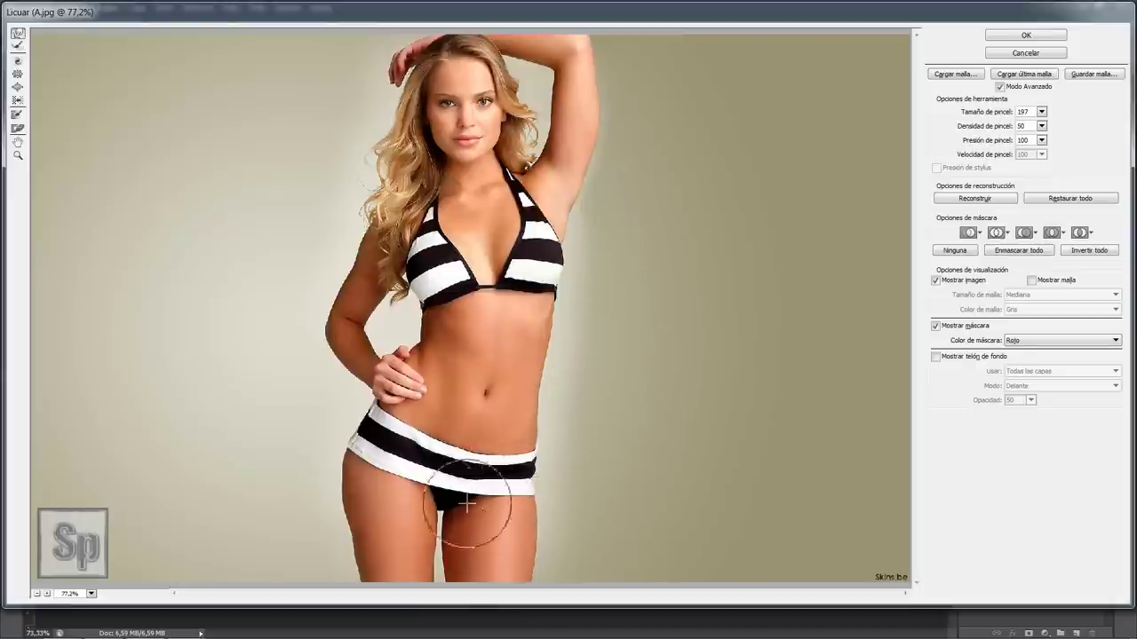
- Push the hip edges inward, resizing the warp brush to about 176
key("alt")
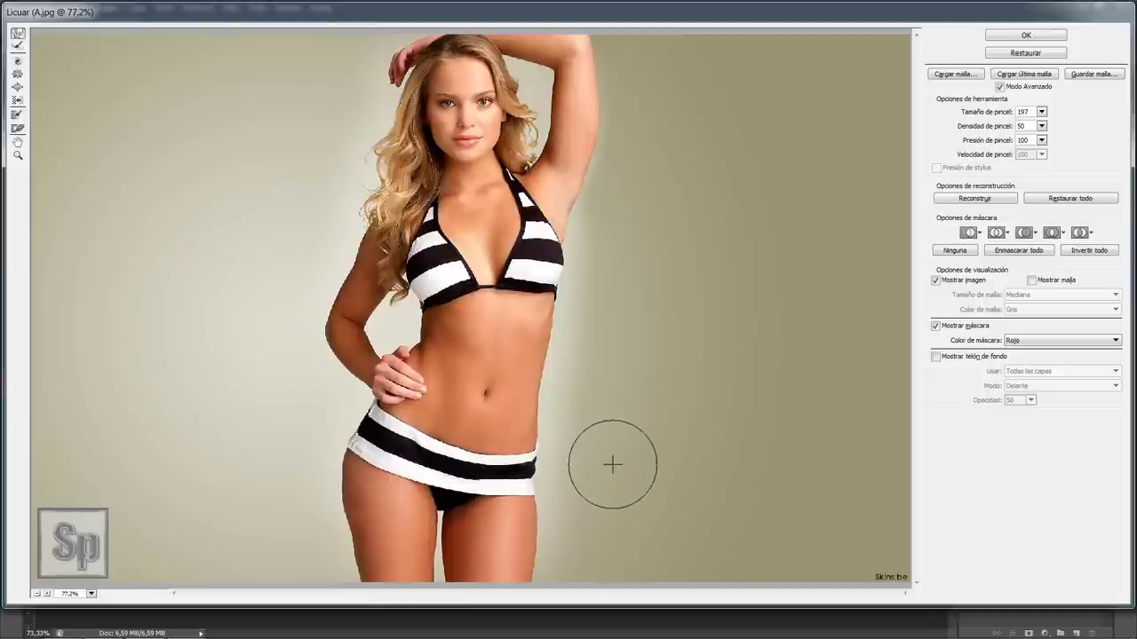
key("bracketleft")
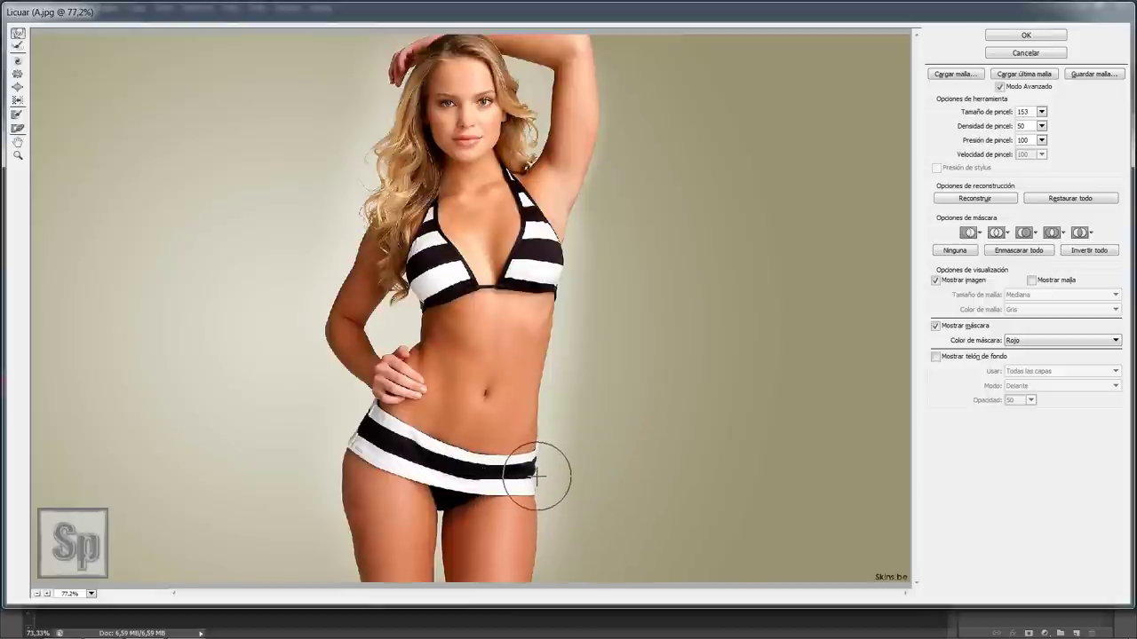
left_click_drag(538, 476, 536, 474)
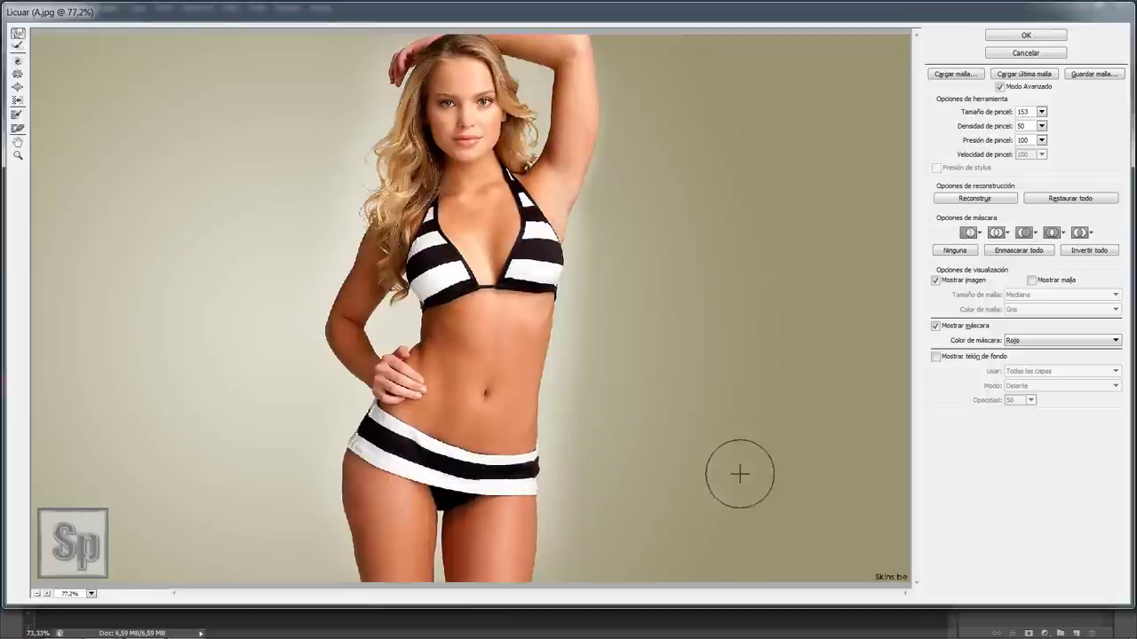
key("bracketright")
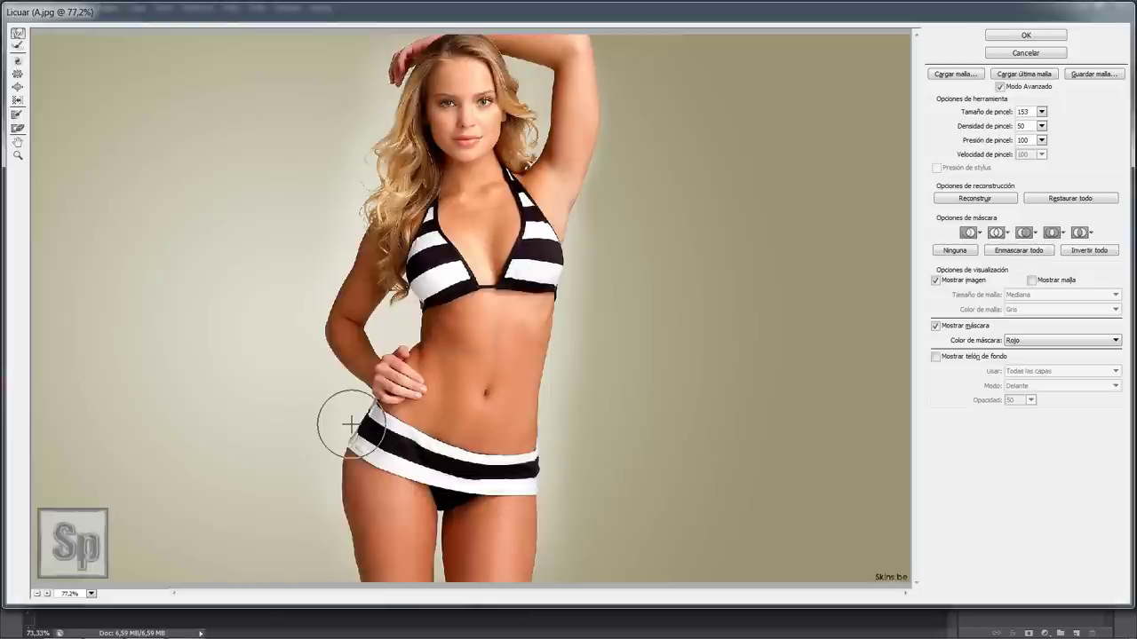
key("alt")
key("bracketright")
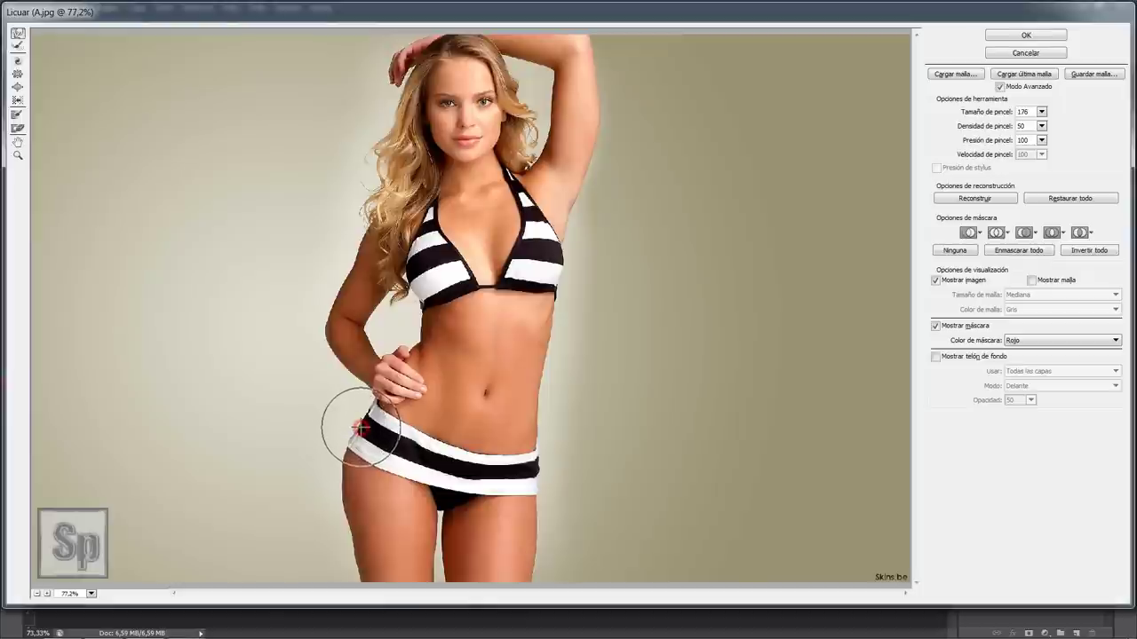
left_click_drag(360, 429, 359, 426)
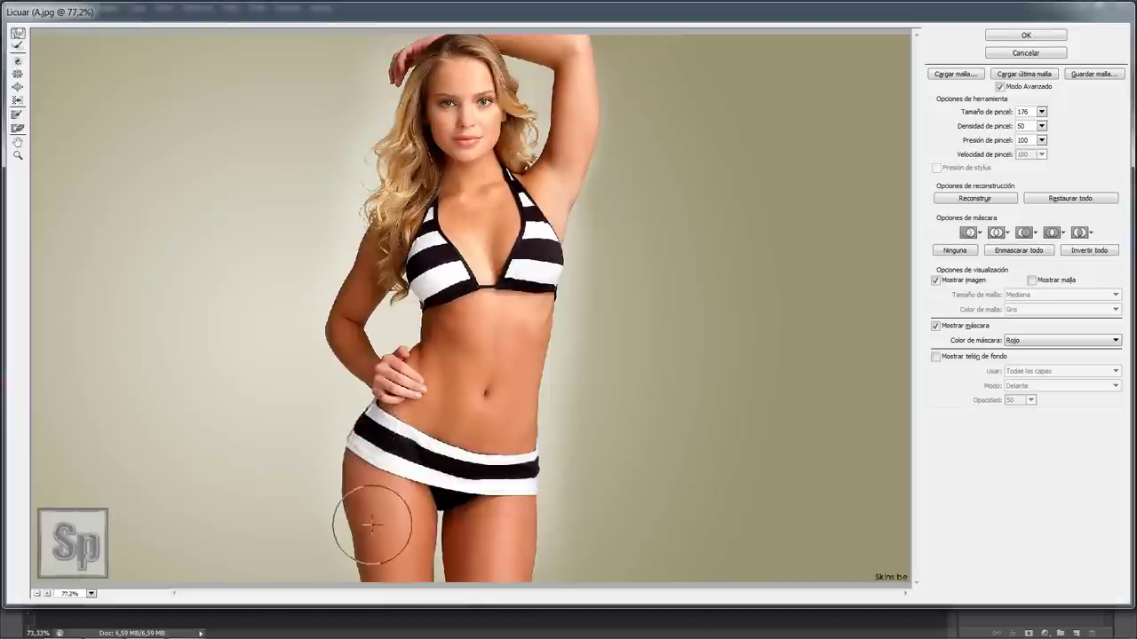
- Shrink the warp brush to about 127 and nudge the outer thigh edge inward
key("bracketleft")
key("bracketleft")
key("bracketleft")
key("alt")
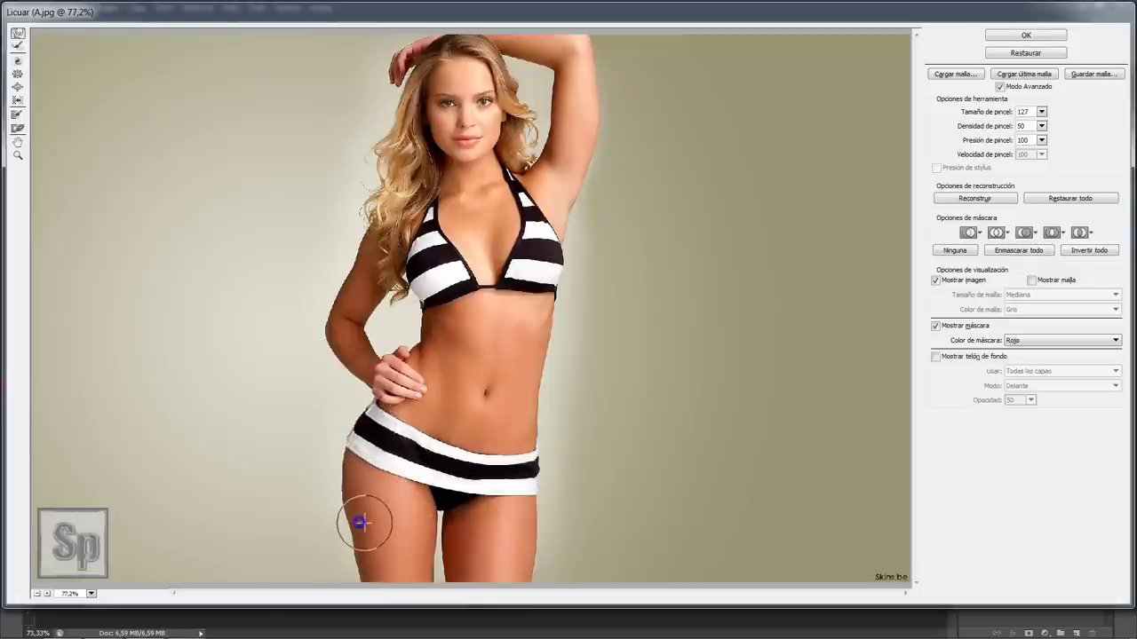
right_click(360, 523)
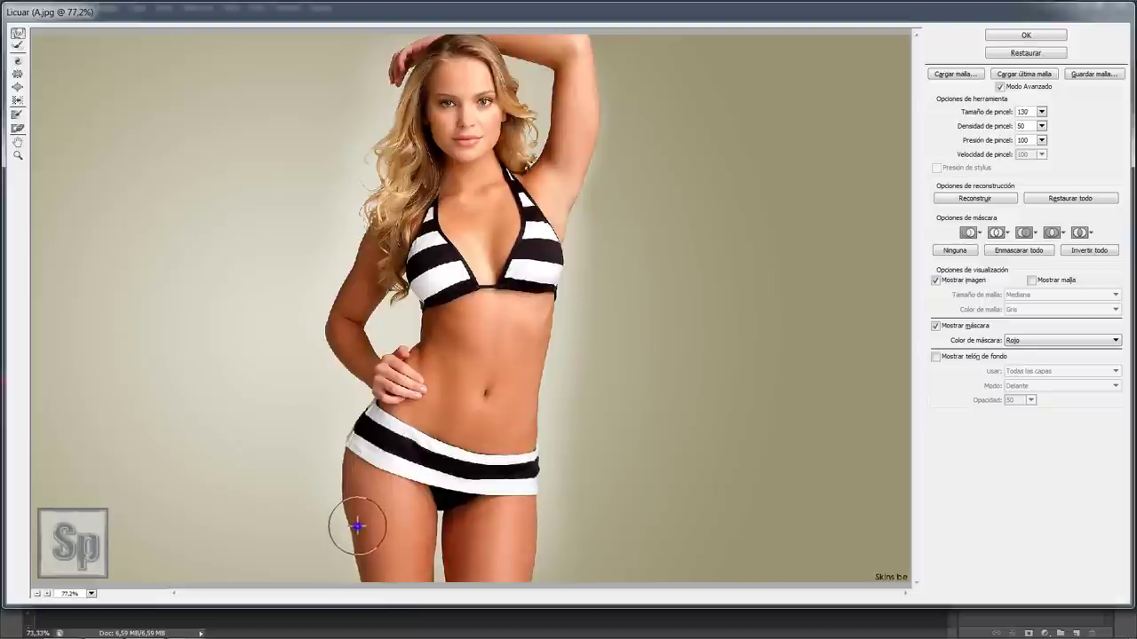
left_click(357, 531)
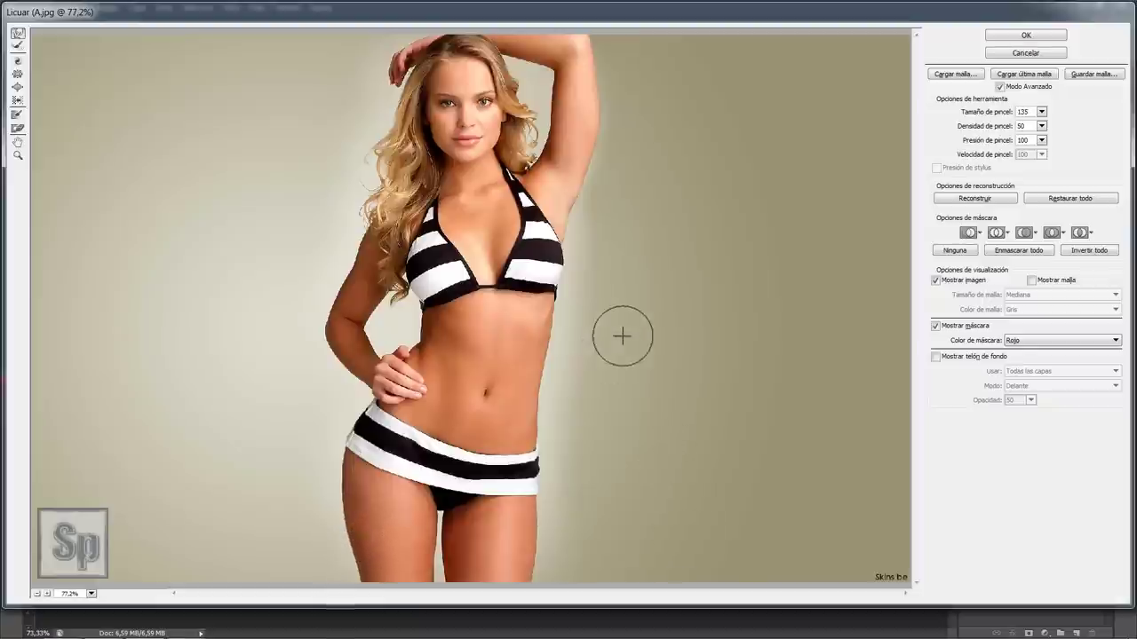
- Enlarge the warp brush to about 598 and gently push the right waist inward
right_click(684, 366, "alt")
mouse_move(658, 351)
left_mouse_down()
mouse_move(660, 384)
mouse_move(678, 394)
left_mouse_up()
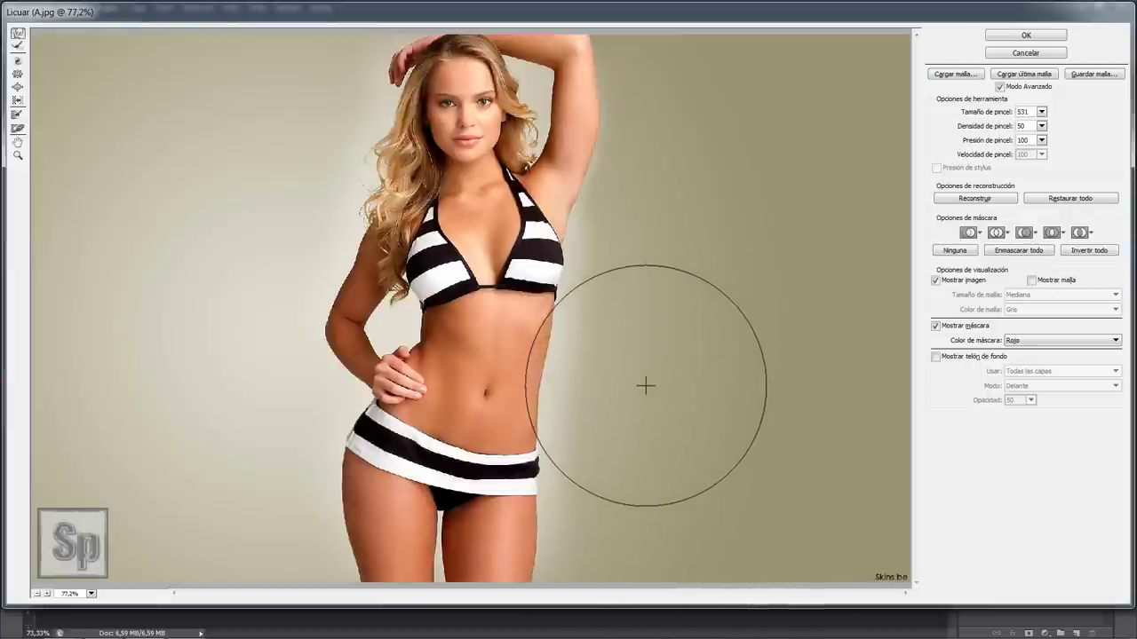
left_click_drag(645, 383, 627, 382)
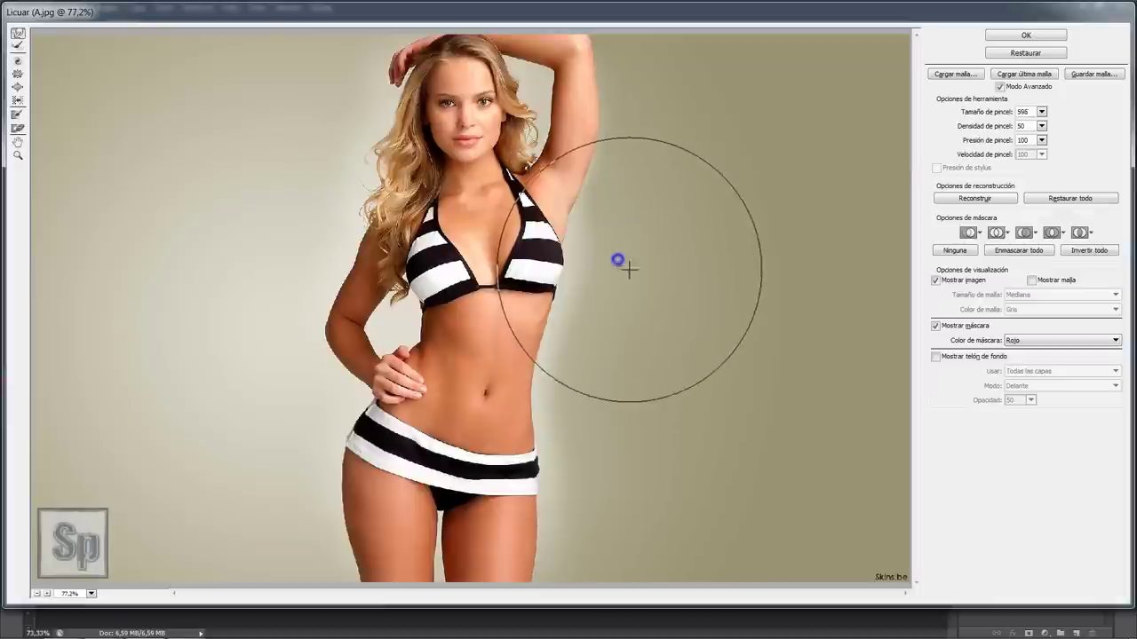
- Set the warp brush to 150 and push out the edges of both bikini cups
key("bracketleft")
key("bracketleft")
key("bracketleft")
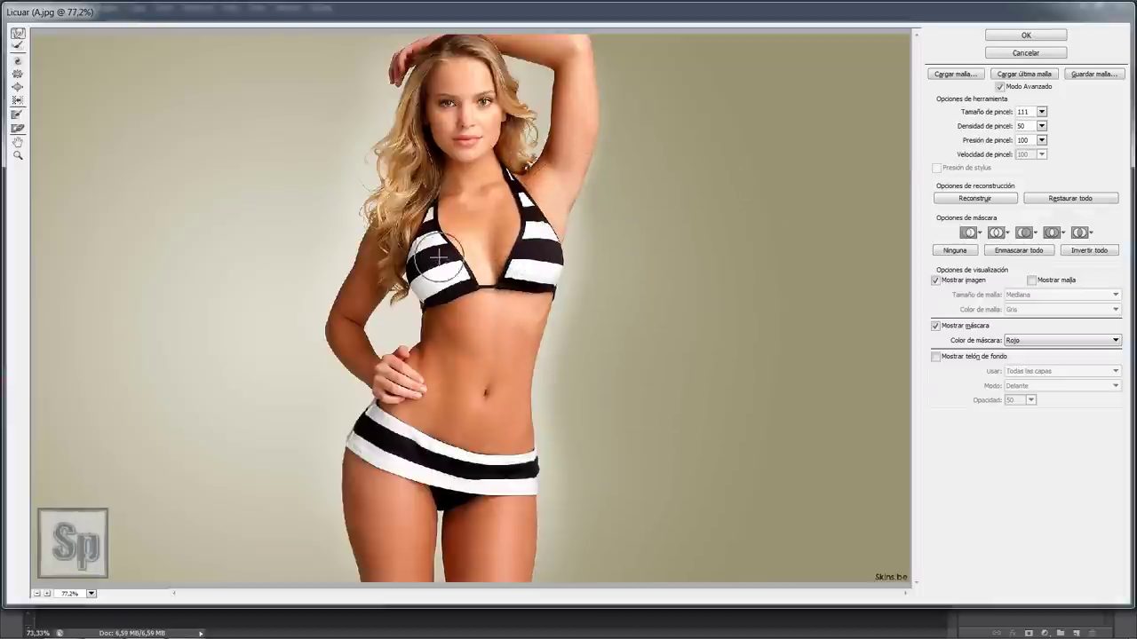
key("bracketright")
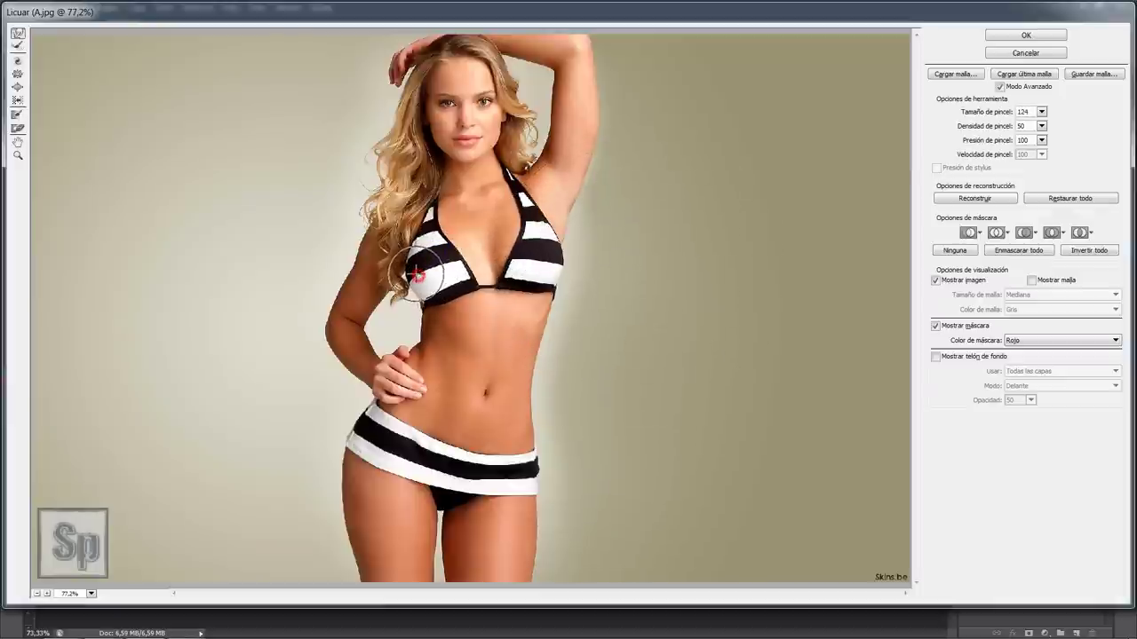
key("bracketright")
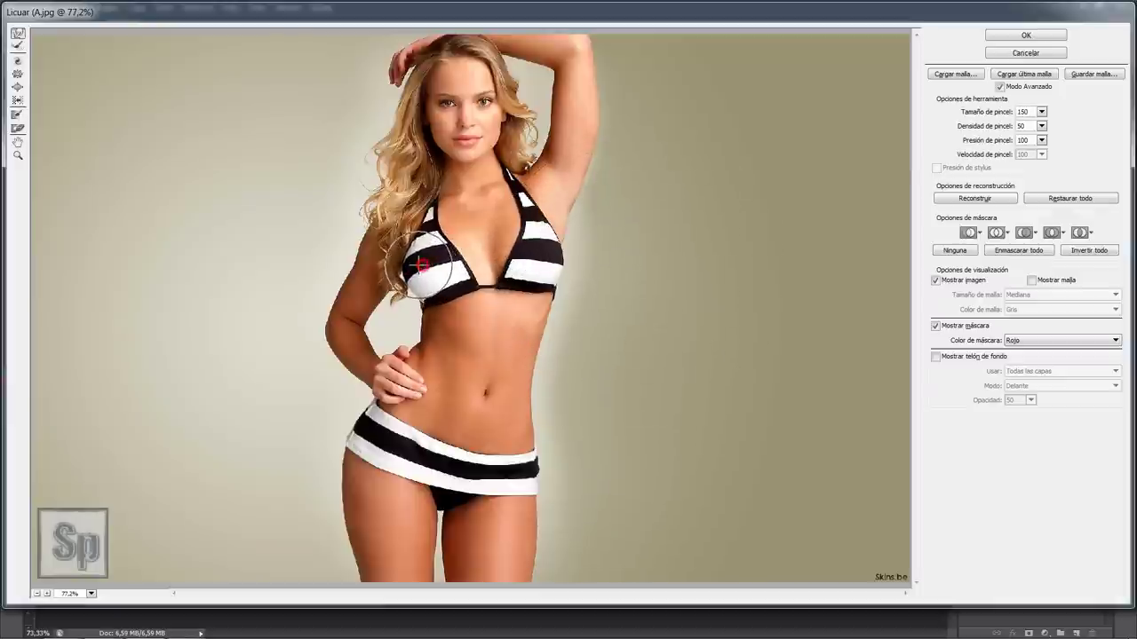
mouse_move(427, 271)
left_mouse_down()
mouse_move(545, 259)
mouse_move(526, 254)
left_mouse_up()
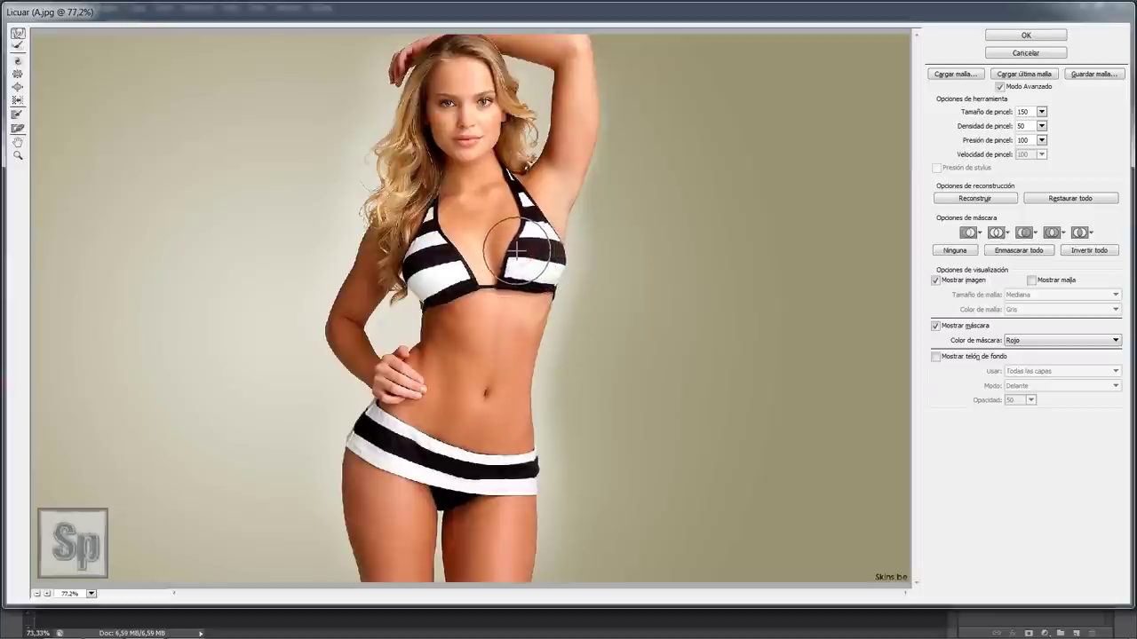
left_click_drag(445, 257, 528, 238)
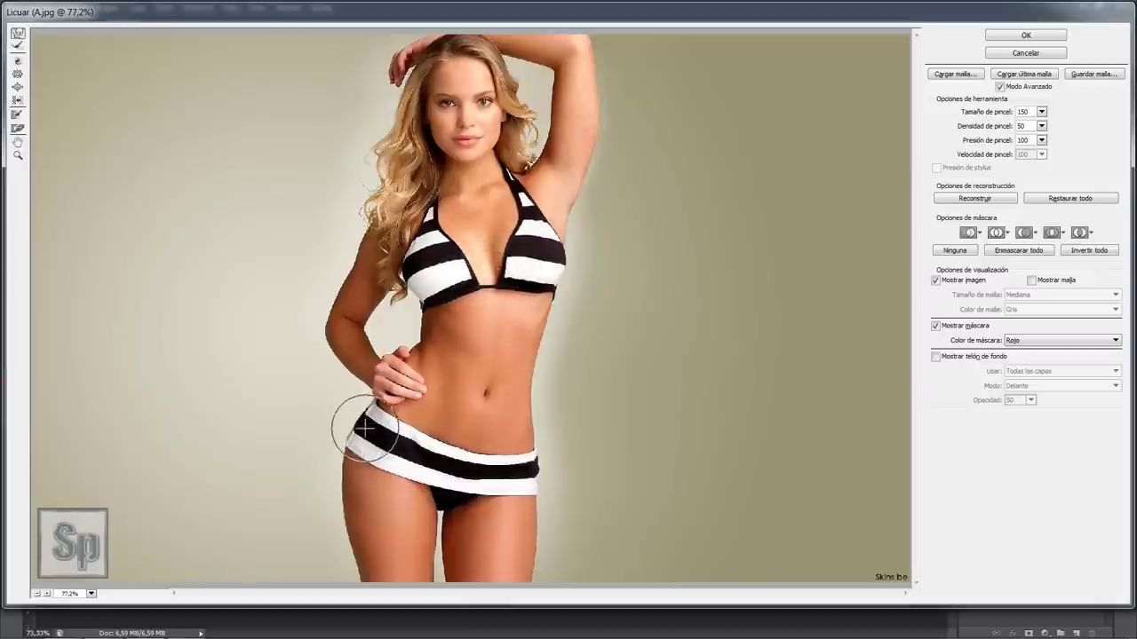
- Confirm the Liquify dialog with OK to commit the warps to A.jpg
left_click(1026, 37)
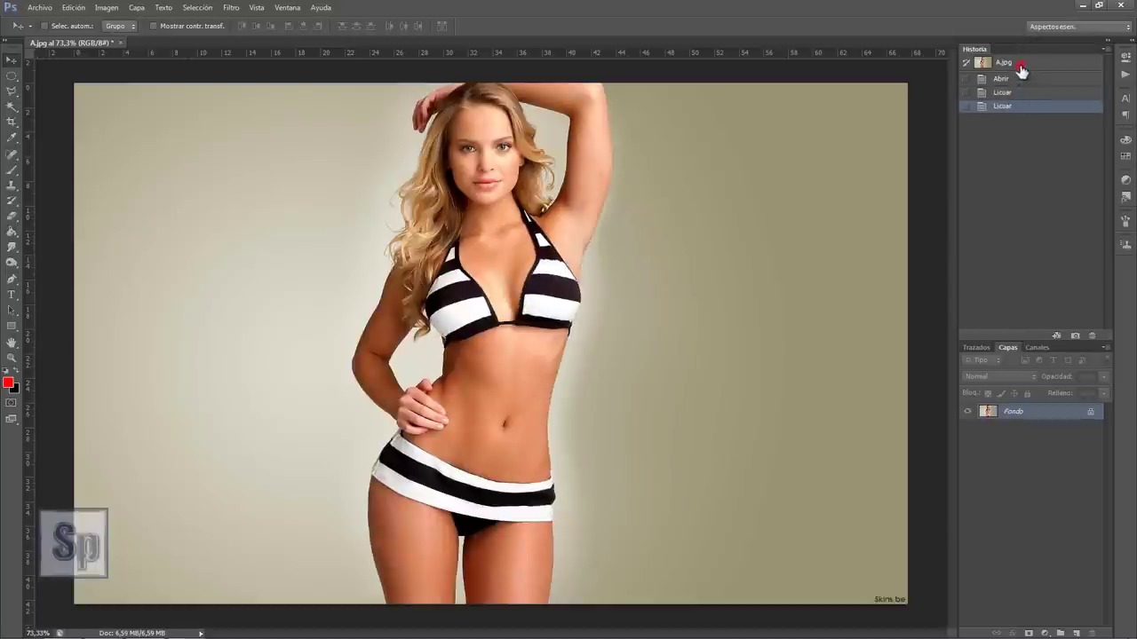
left_click(1020, 65)
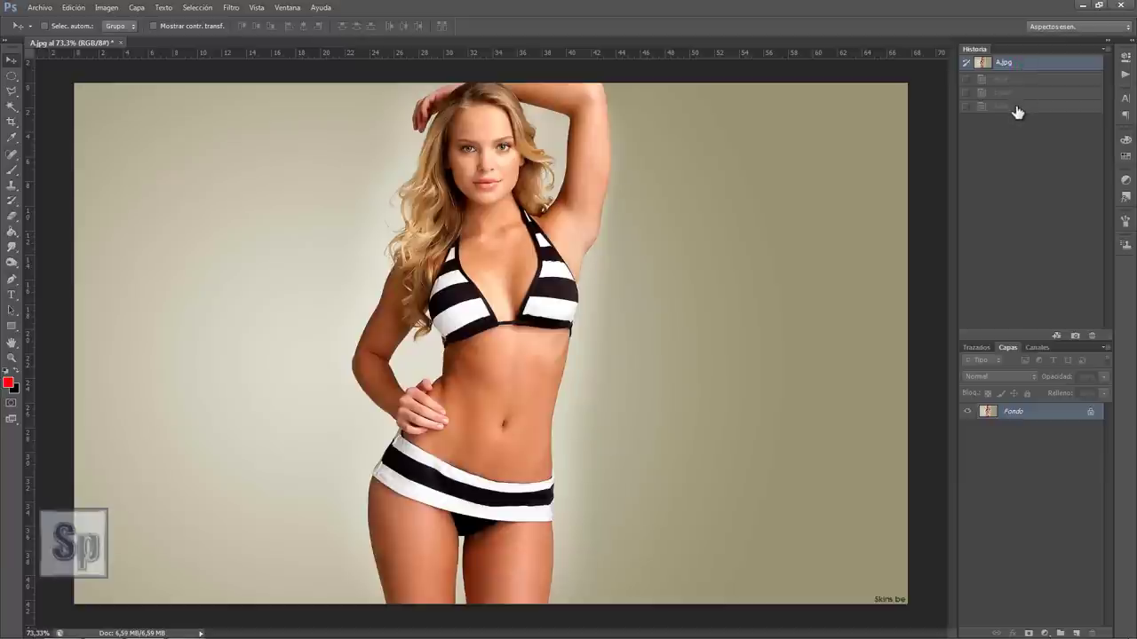
left_click(1017, 108)
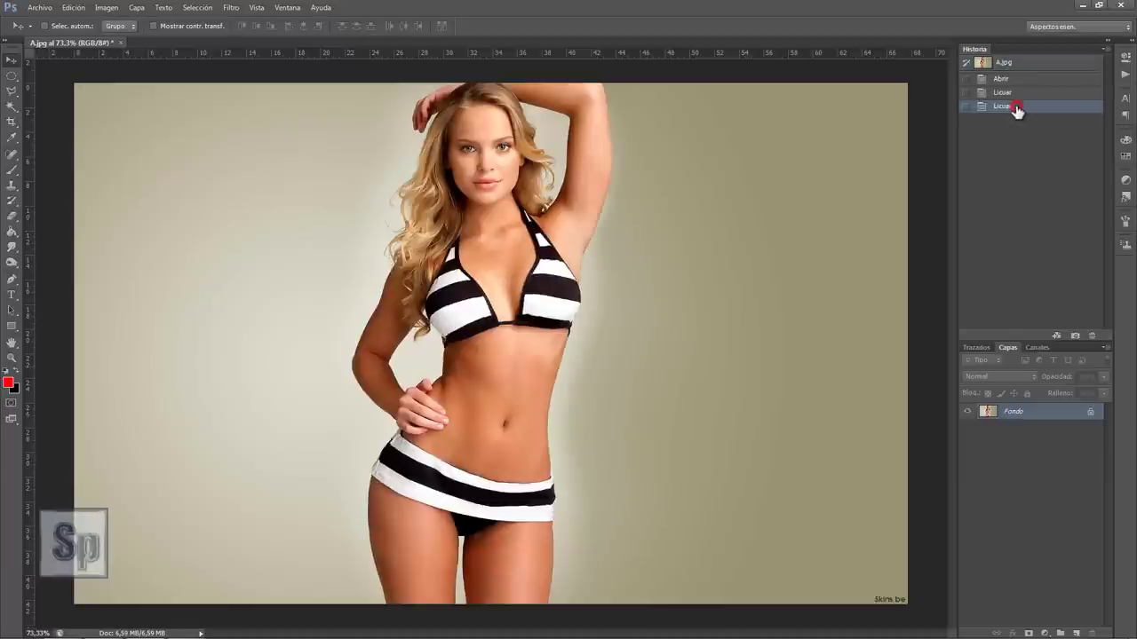
left_click(1028, 67)
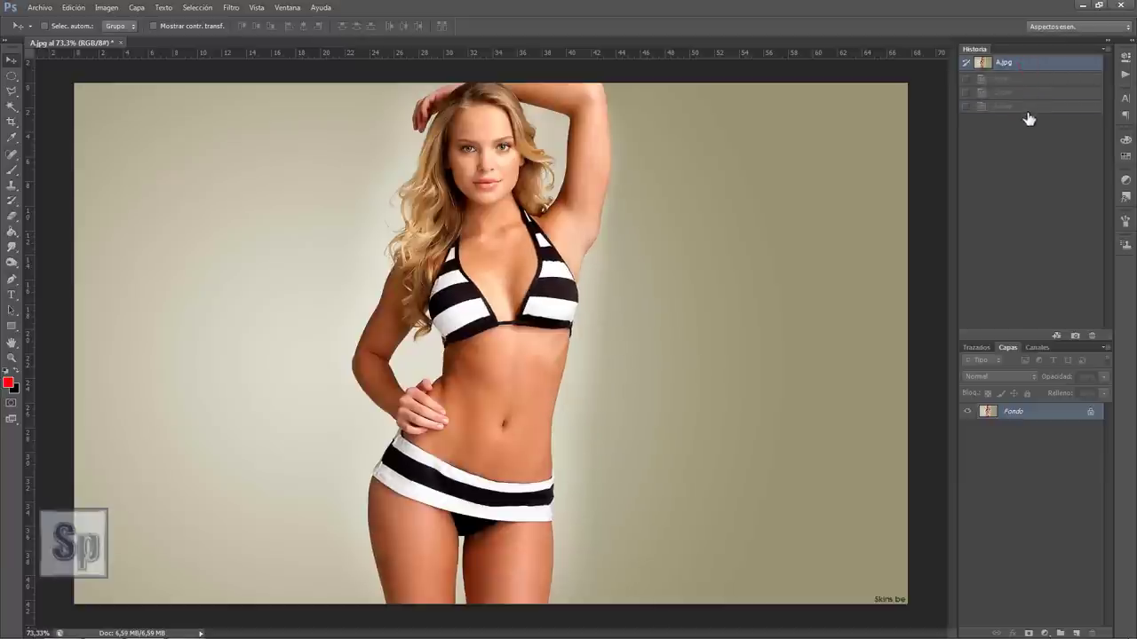
left_click(1027, 107)
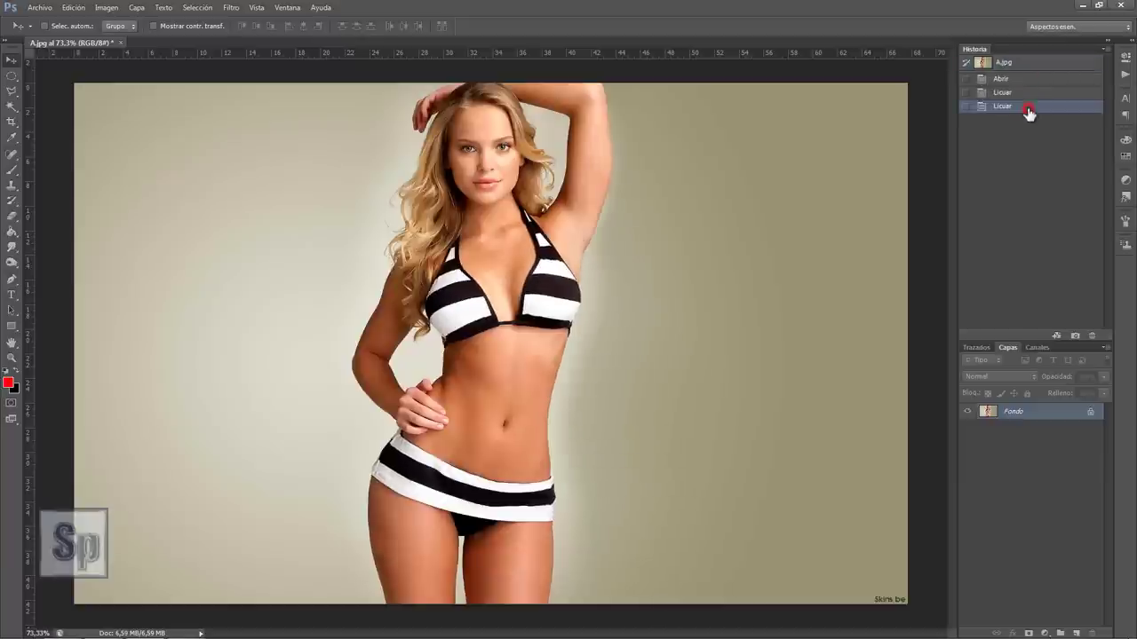
left_click(1035, 65)
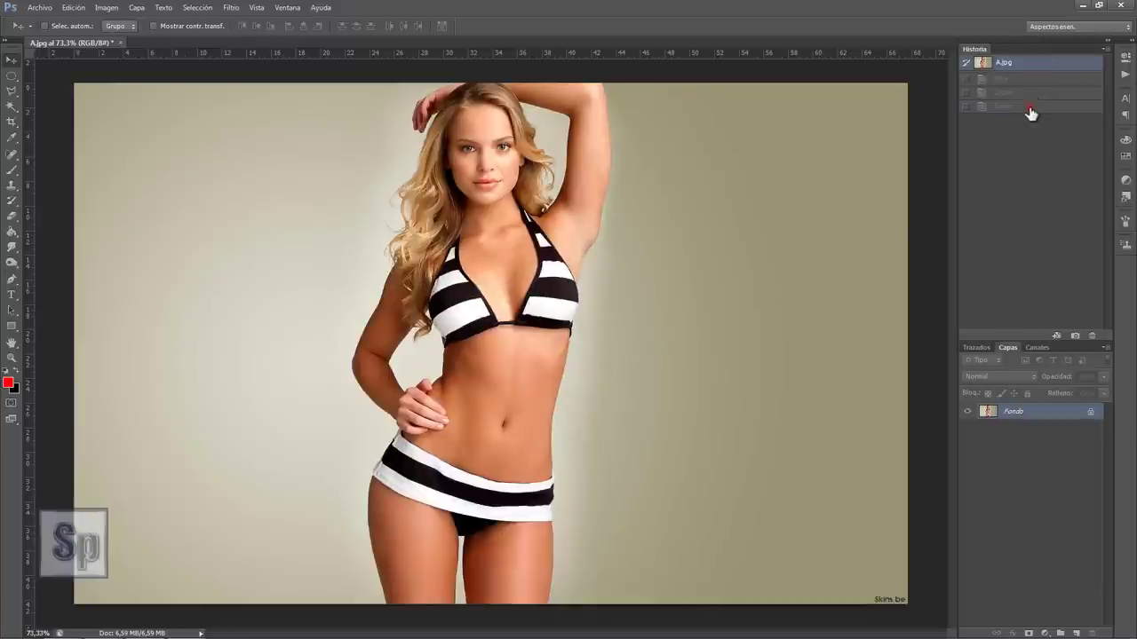
left_click(1028, 108)
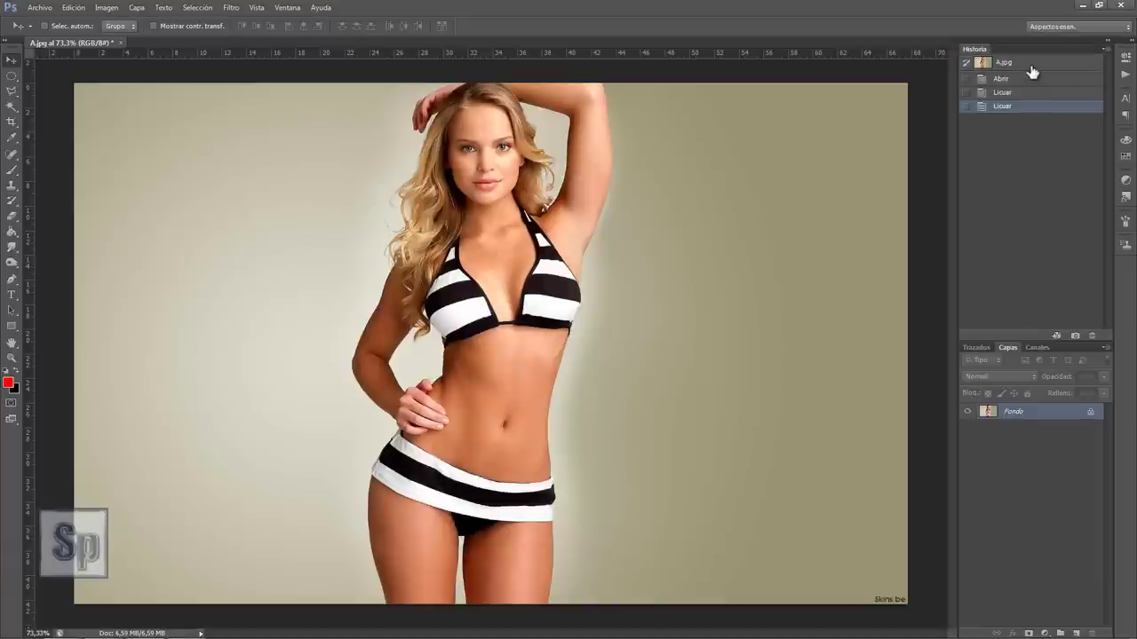
left_click(1030, 68)
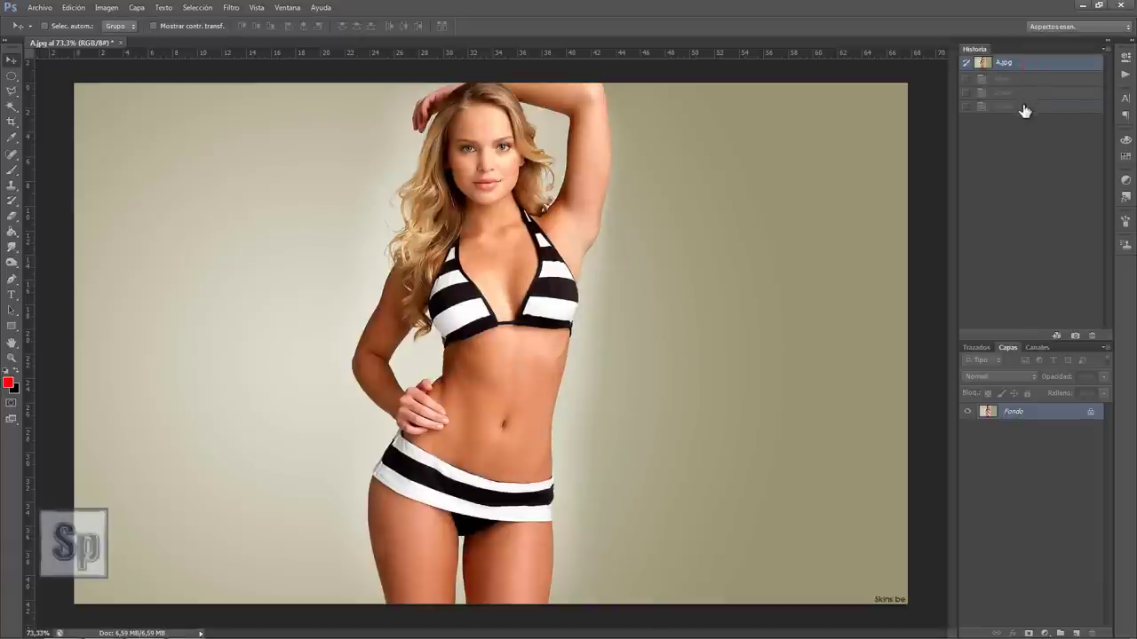
left_click(1022, 107)
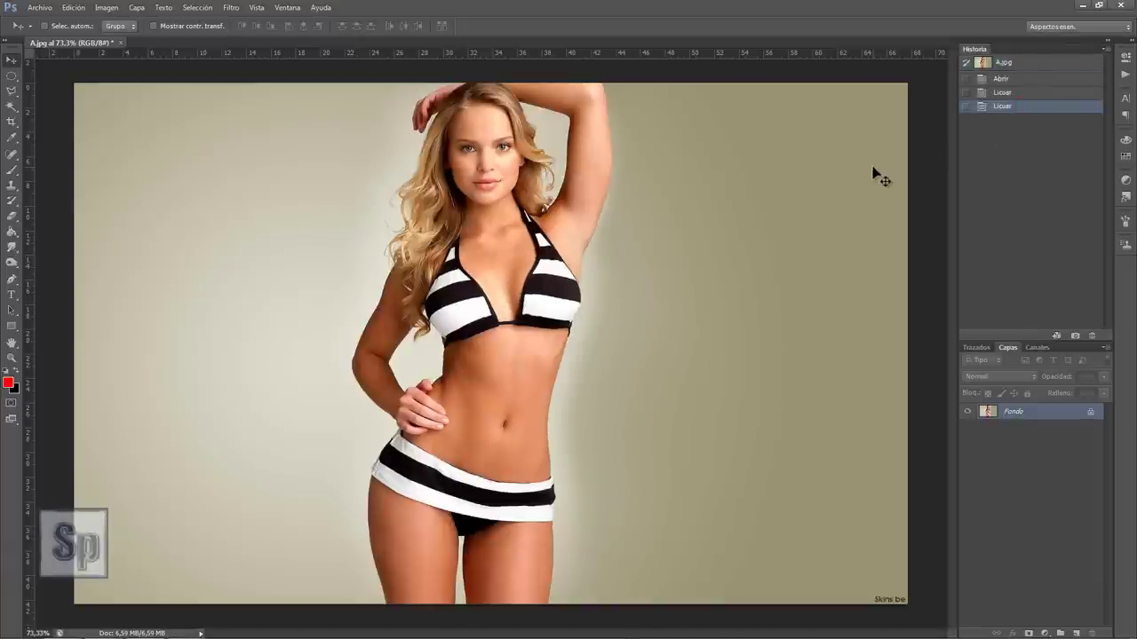